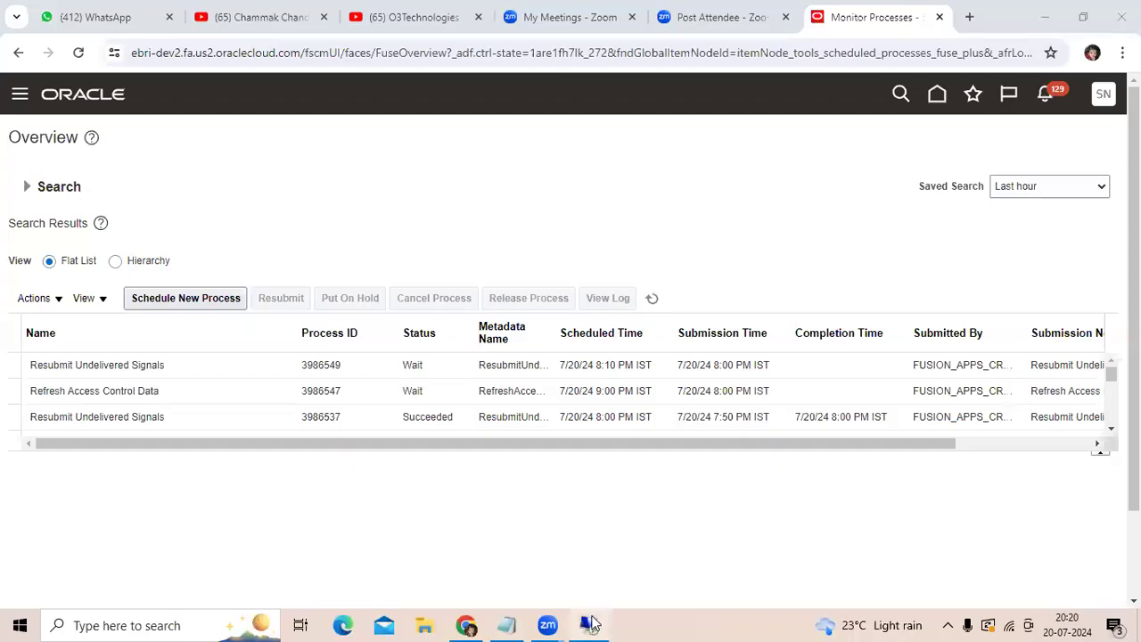
Switch to the remote desktop's Oracle Applications window and expand the Suppliers functions in the Payables navigator.
mouse_move(591, 619)
click(588, 623)
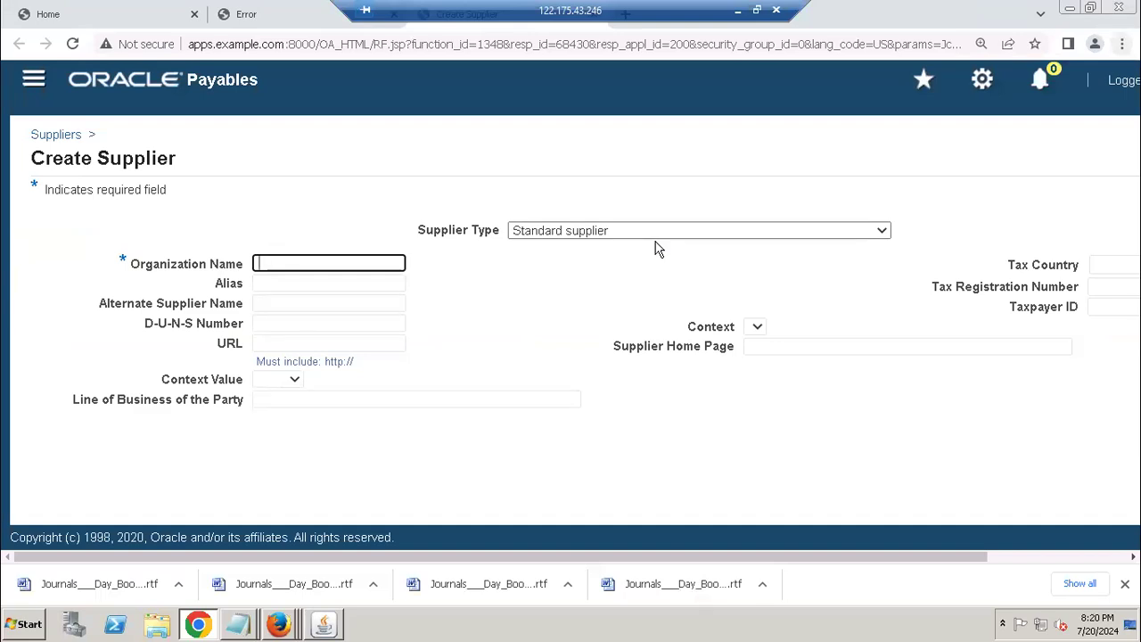
click(1068, 8)
click(130, 315)
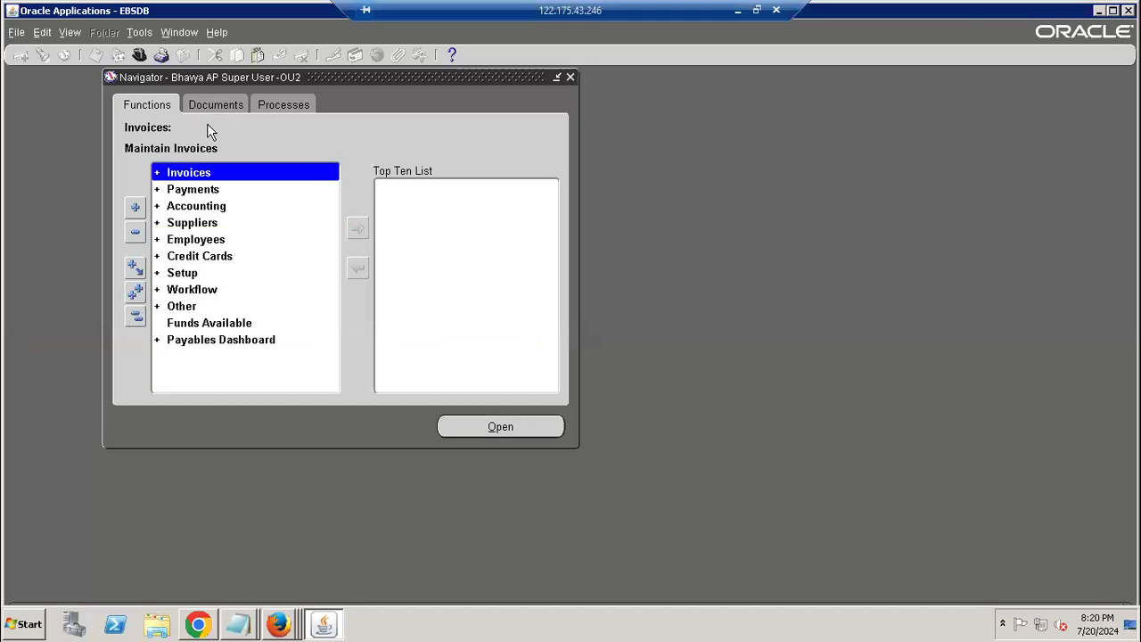
double_click(219, 226)
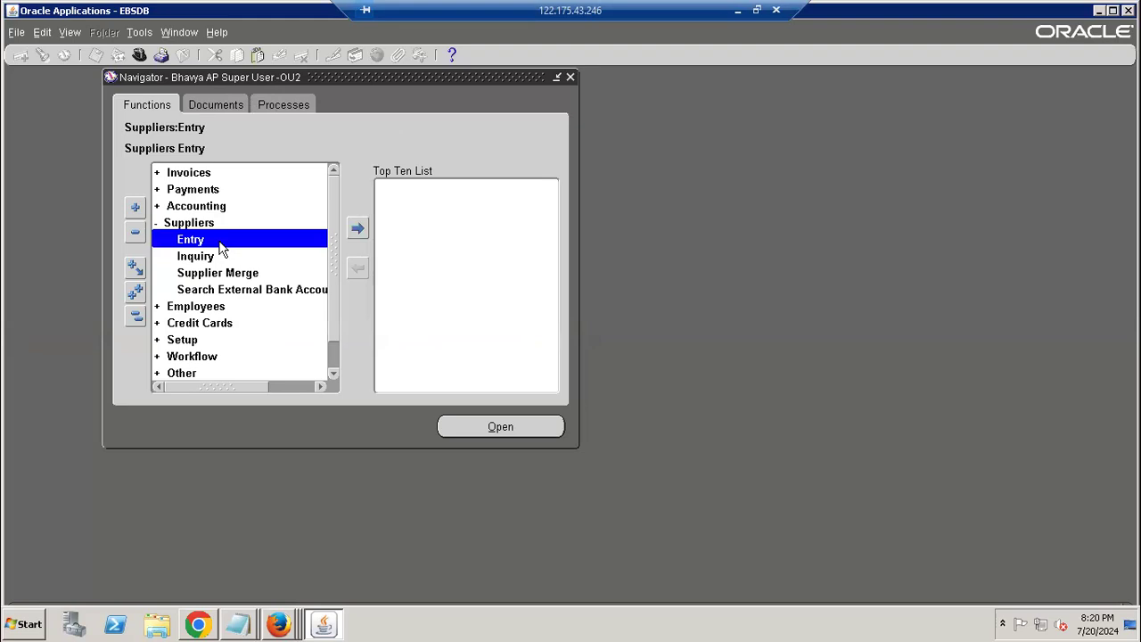
Open the Suppliers Entry function and start creating a new supplier.
click(278, 624)
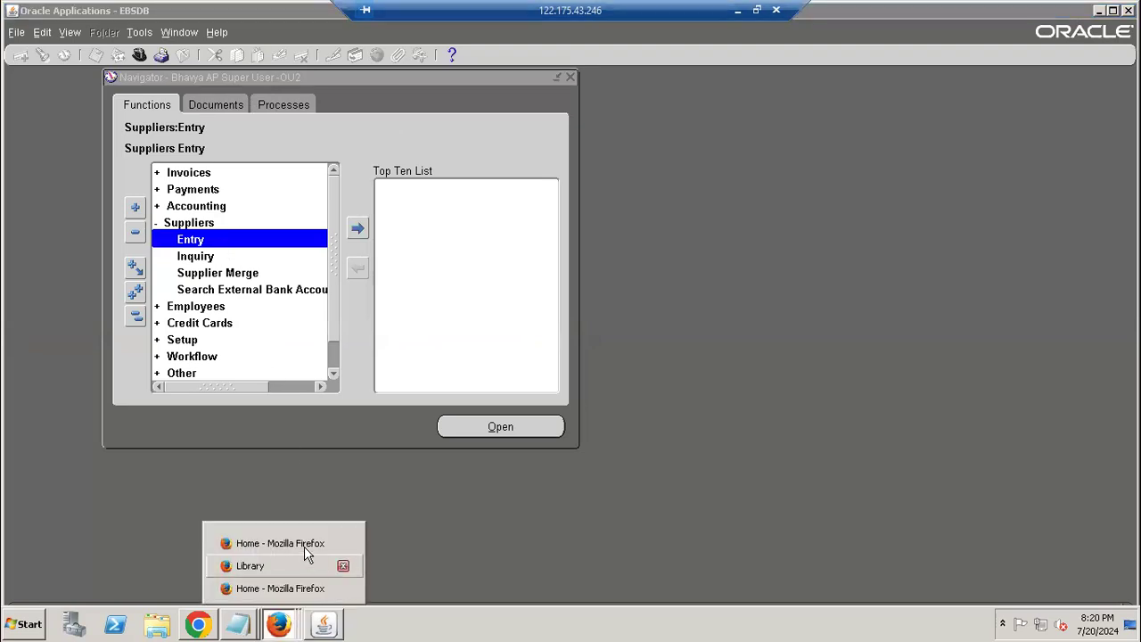
click(304, 543)
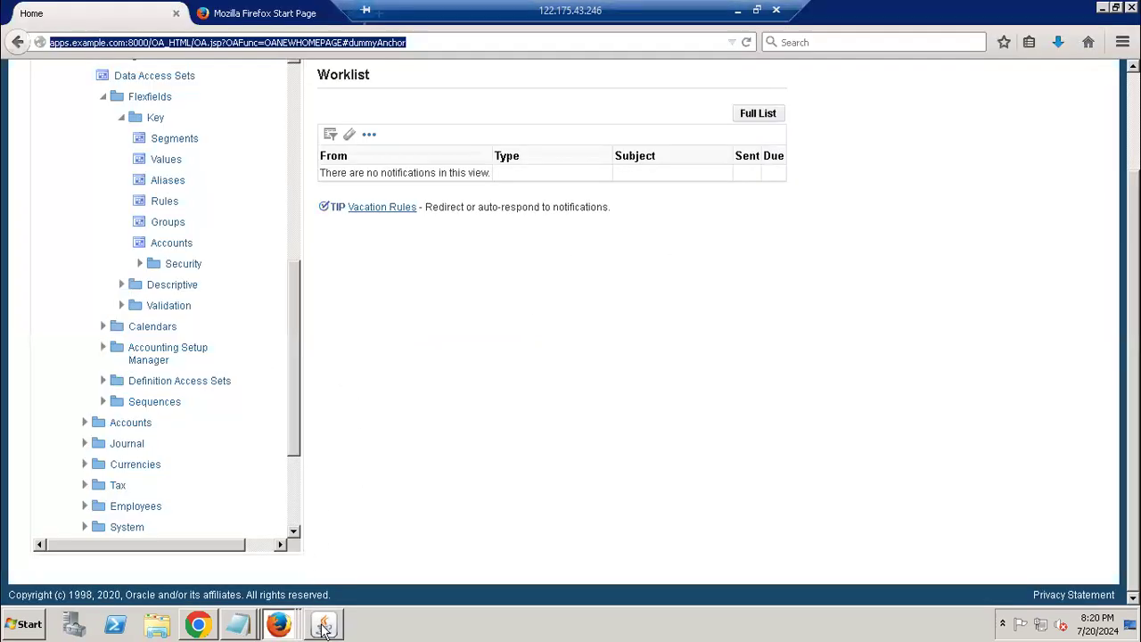
click(323, 624)
double_click(244, 240)
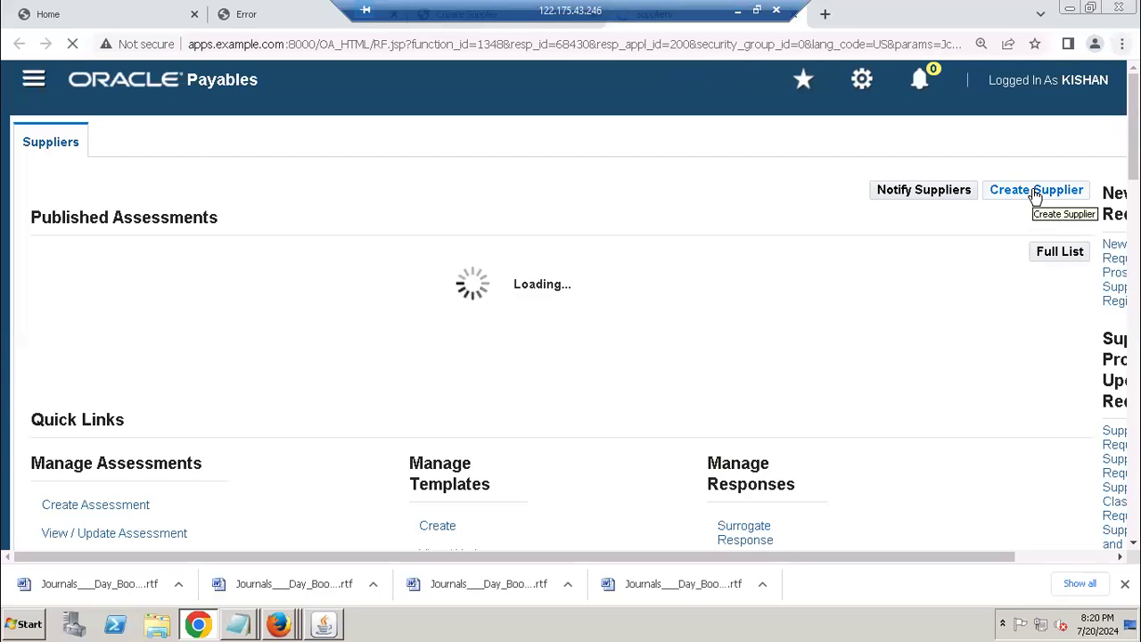
click(1034, 194)
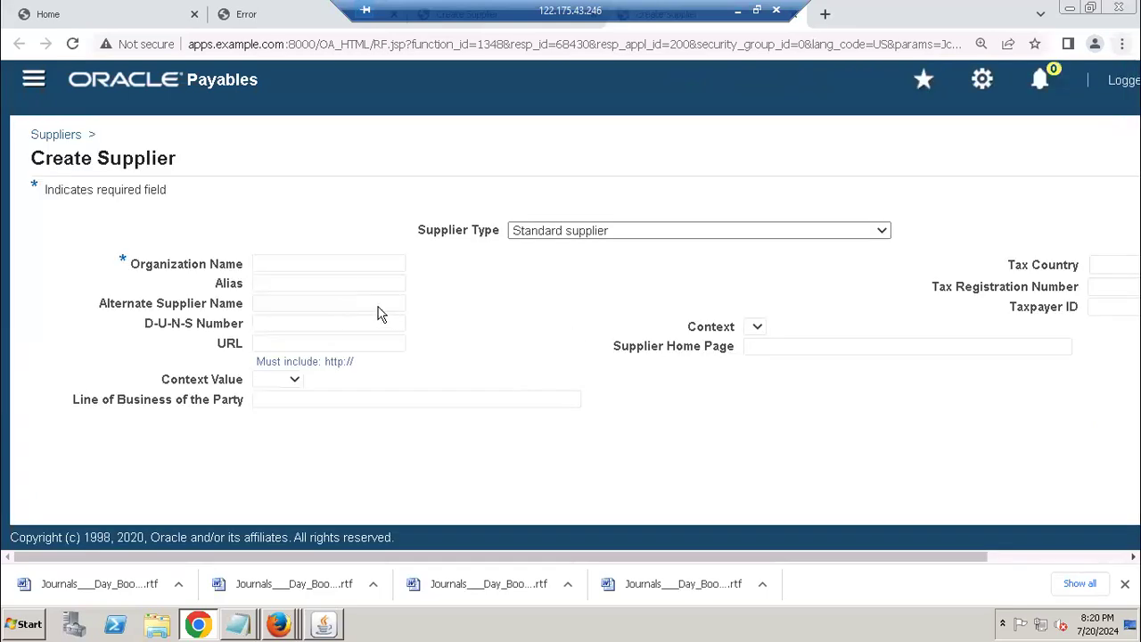
Enter Natco Pharma as the organization name and leave the other organization fields blank.
click(354, 266)
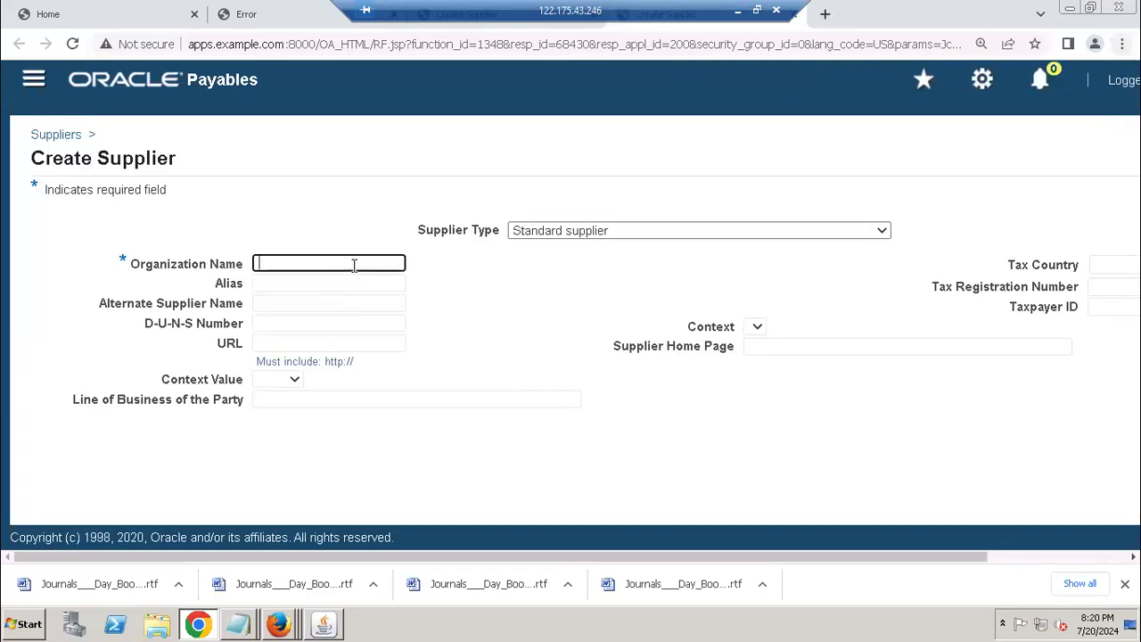
text(Natco Pharma)
key(Tab)
key(Tab)
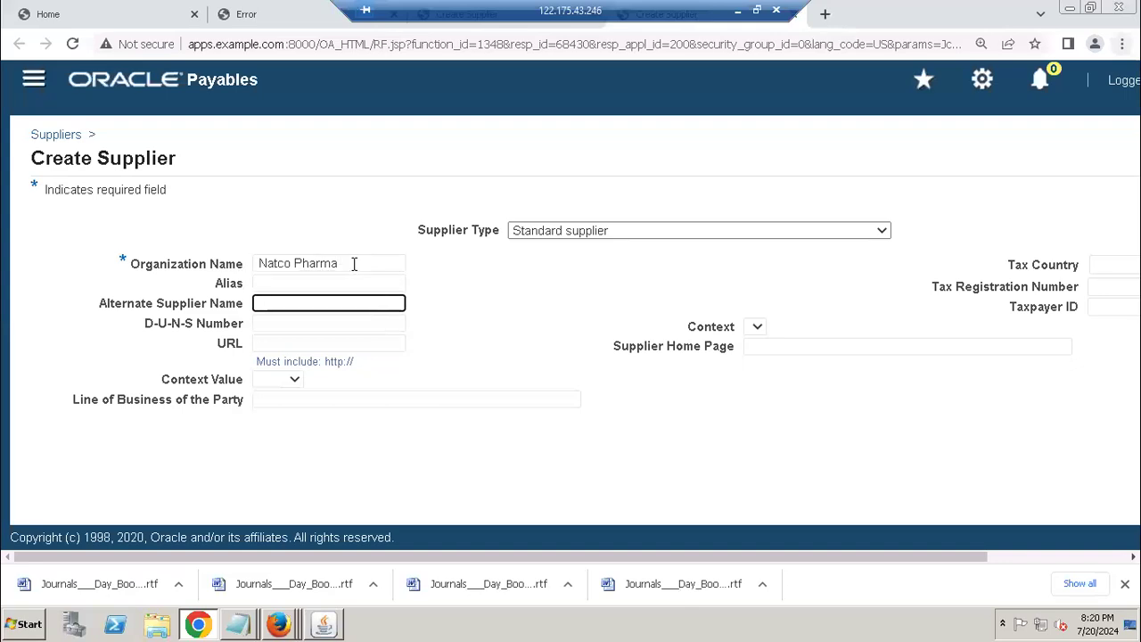
key(Tab)
key(Tab)
key(Tab)
key(Tab)
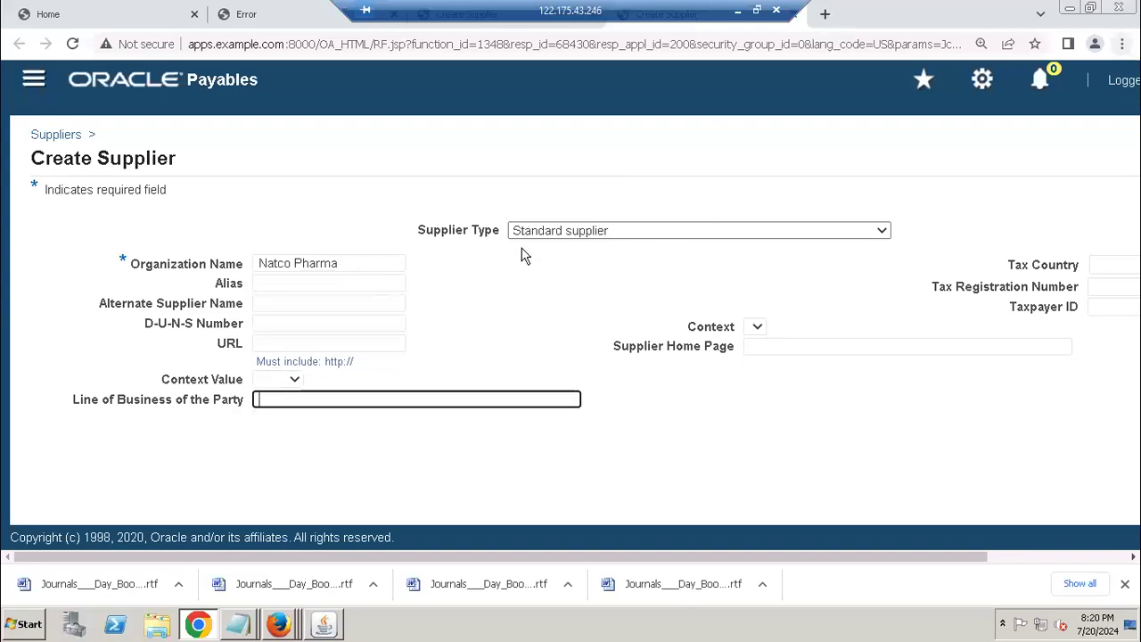
Choose Standard supplier as the supplier type and apply the new supplier's details.
drag(419, 234, 506, 242)
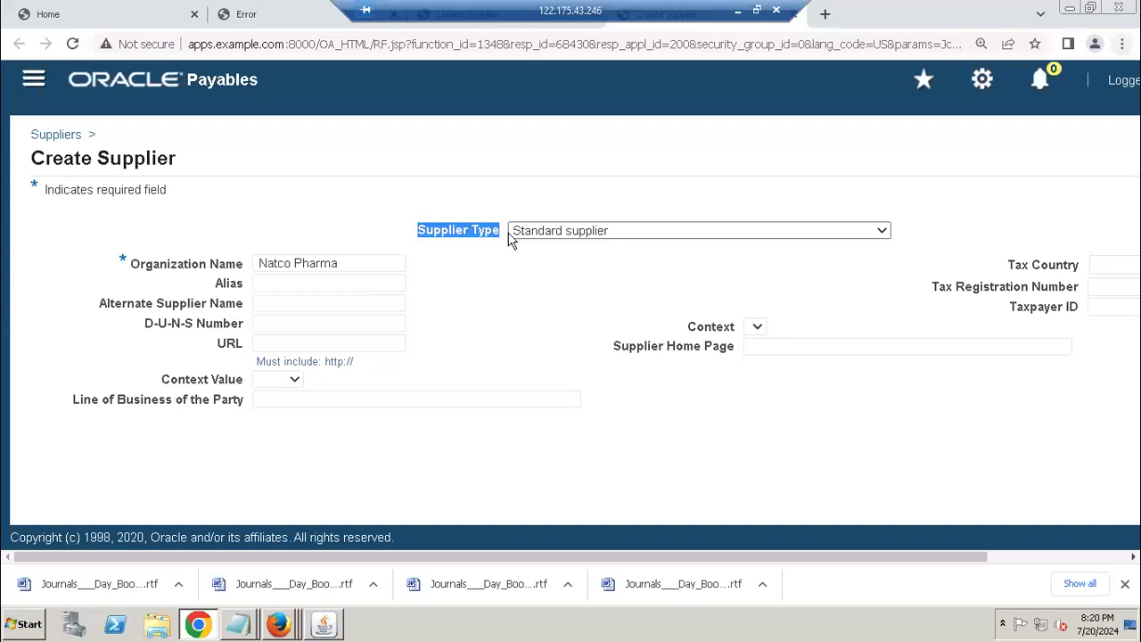
click(515, 234)
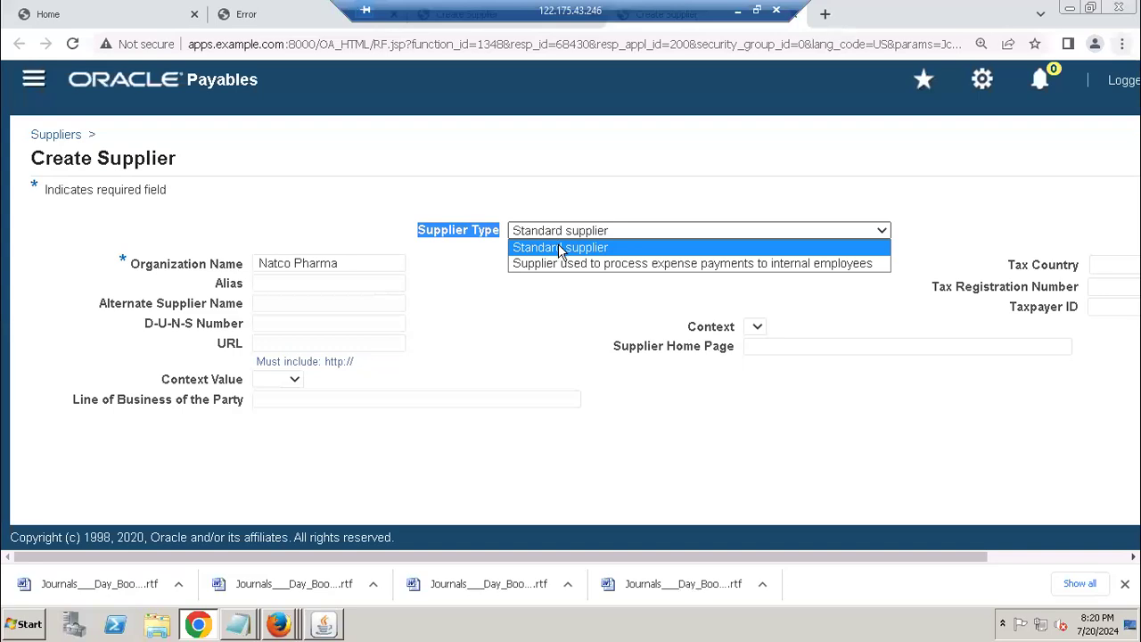
click(560, 250)
click(1006, 558)
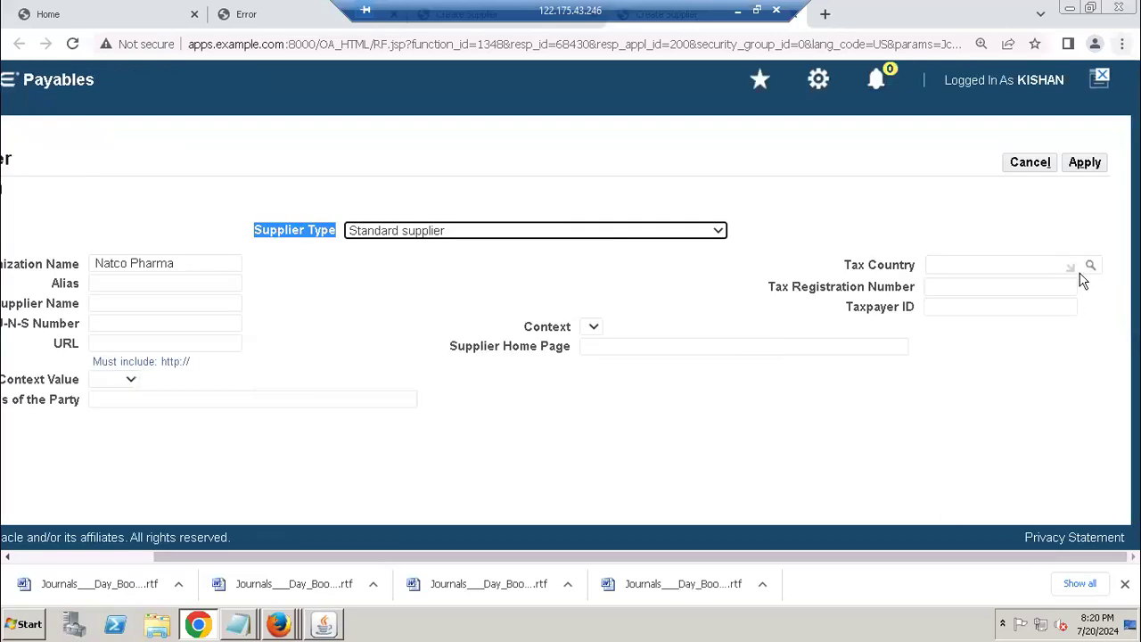
click(1095, 170)
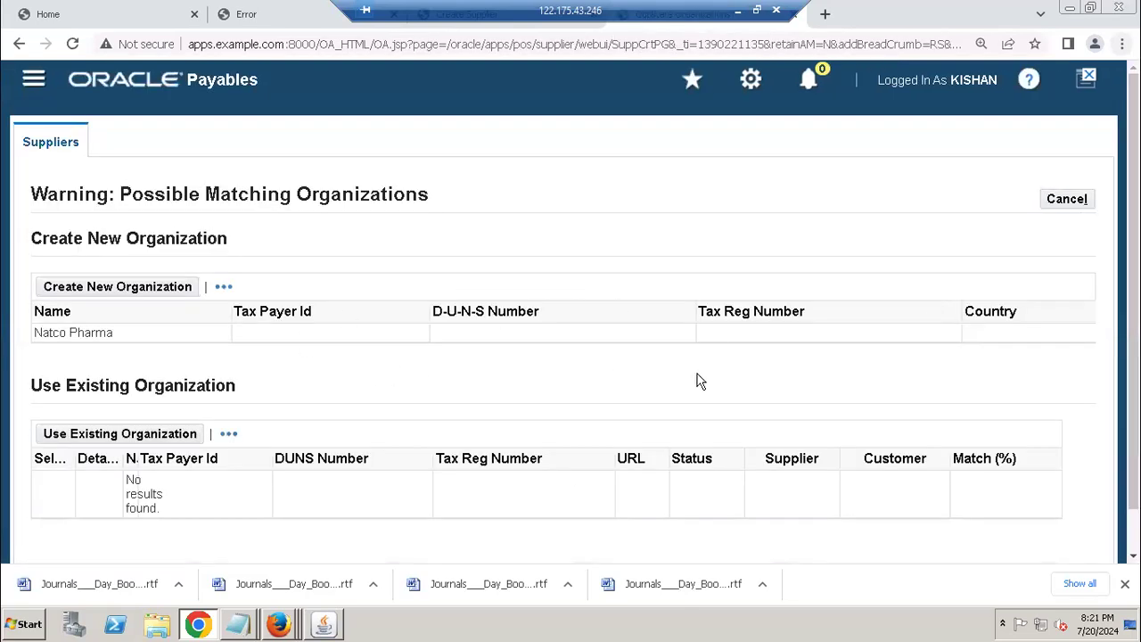
Check the possible matching organizations and create Natco Pharma as a new organization.
scroll(700, 381, down, 1)
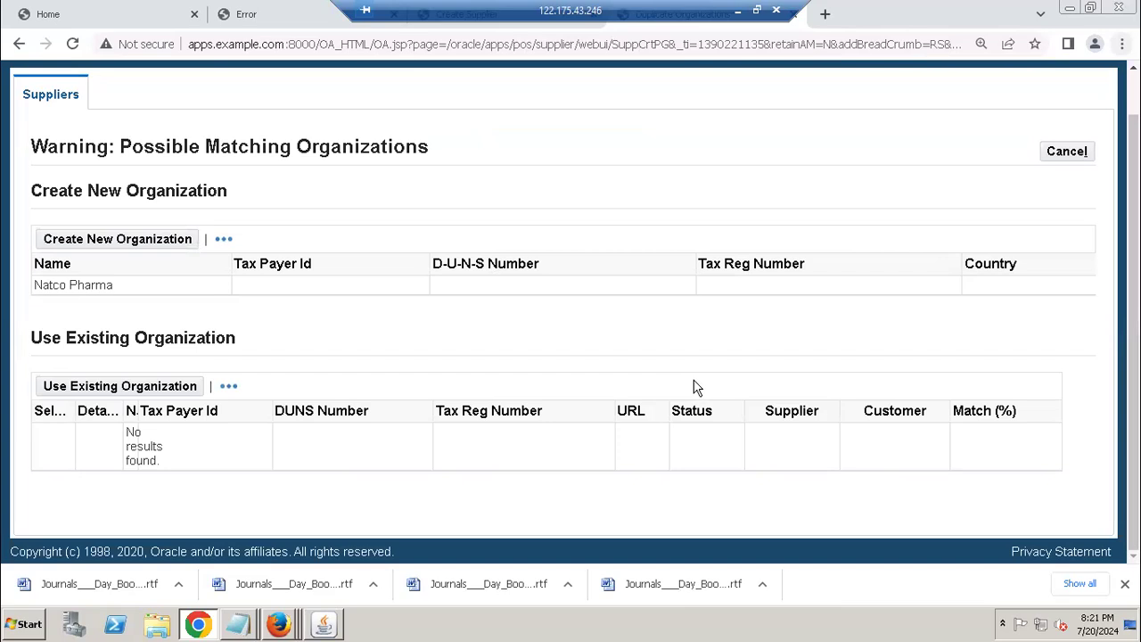
scroll(696, 389, up, 1)
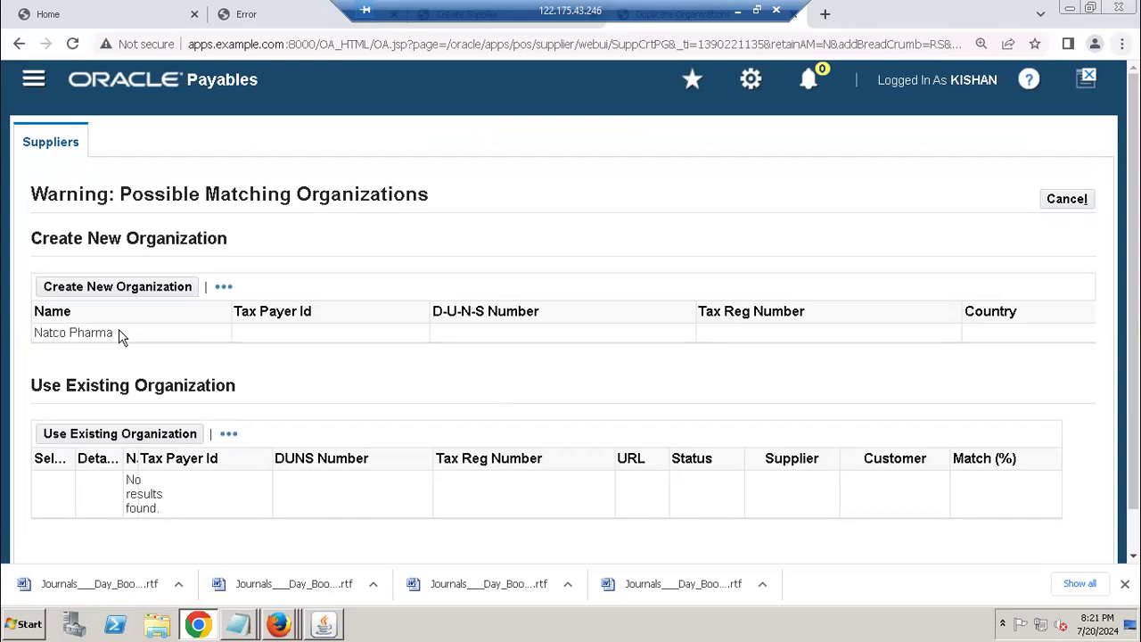
click(155, 287)
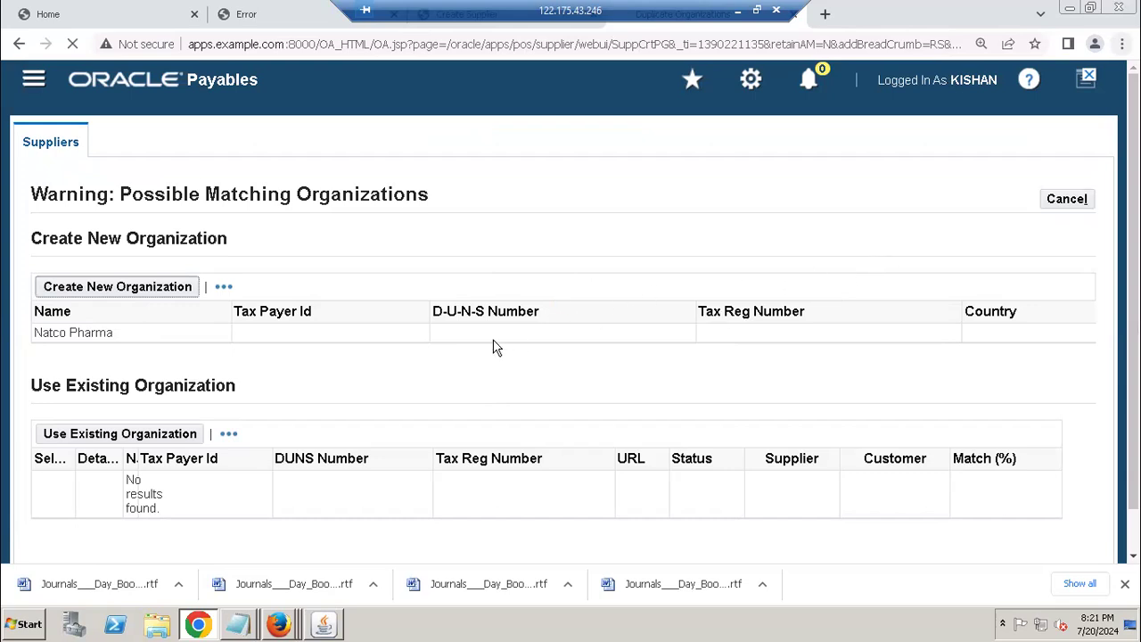
scroll(352, 329, down, 1)
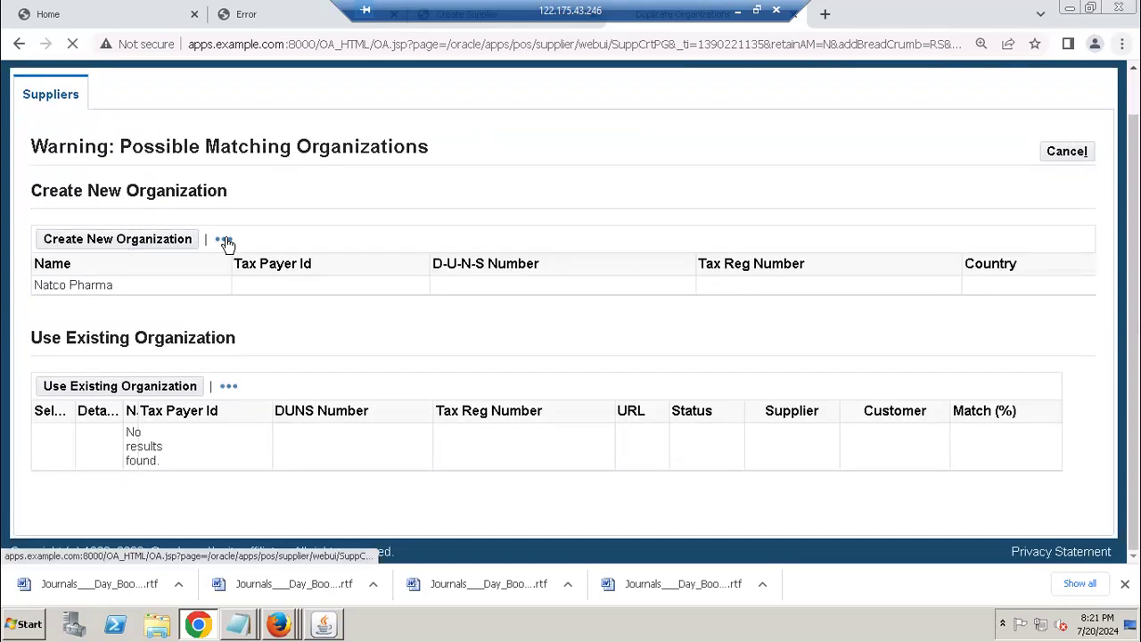
click(226, 242)
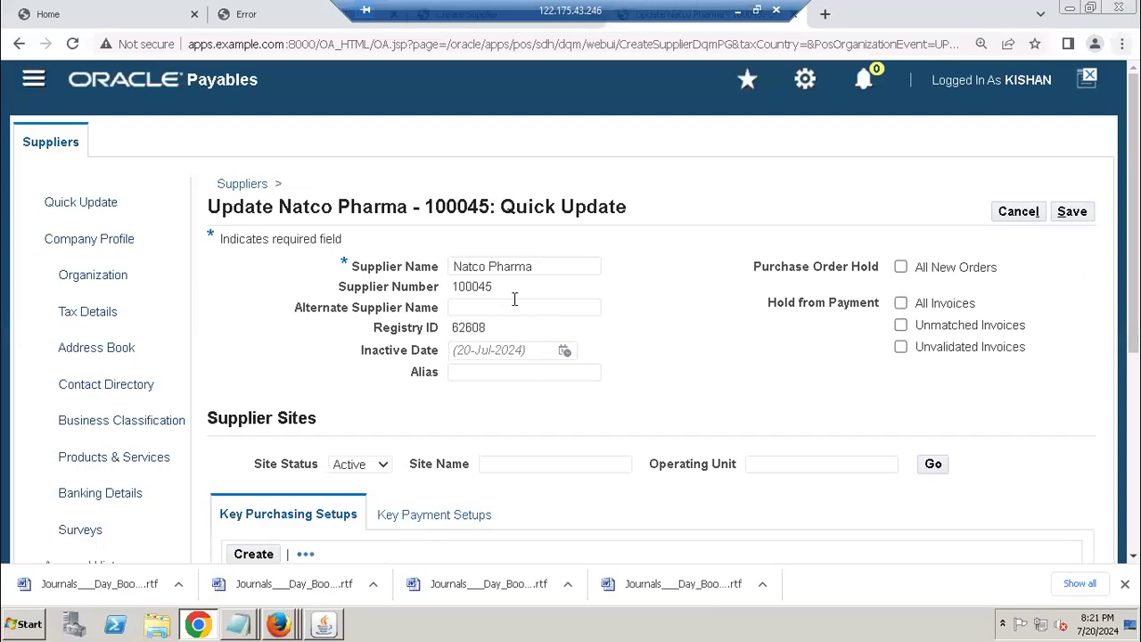
Open Natco Pharma's organization details and set the supplier type to Manufacturing.
drag(495, 292, 449, 291)
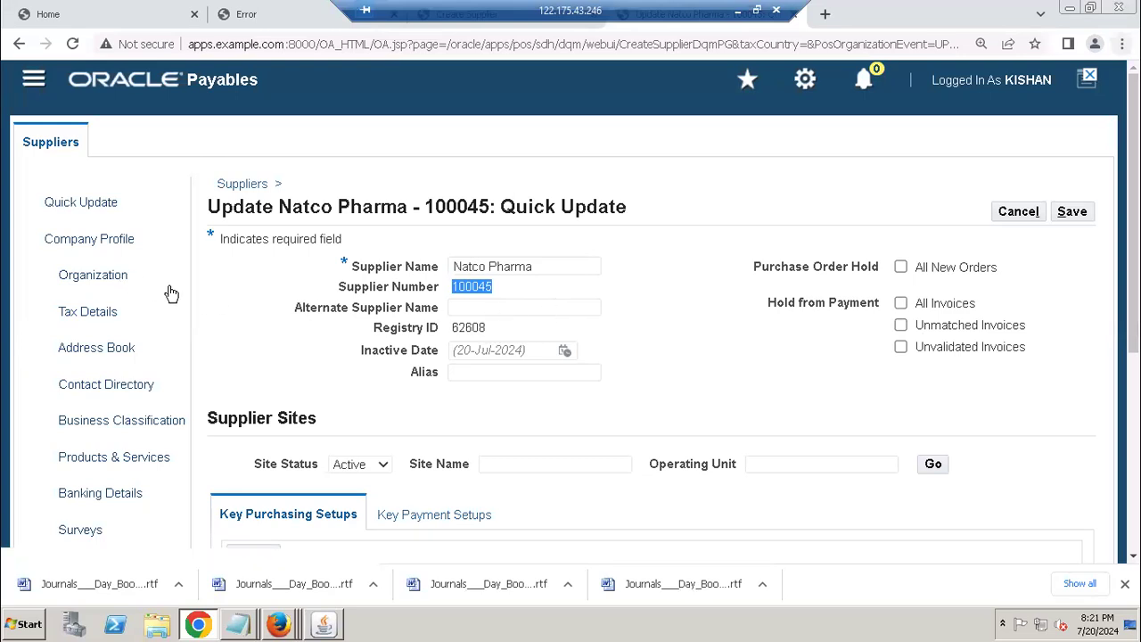
click(106, 279)
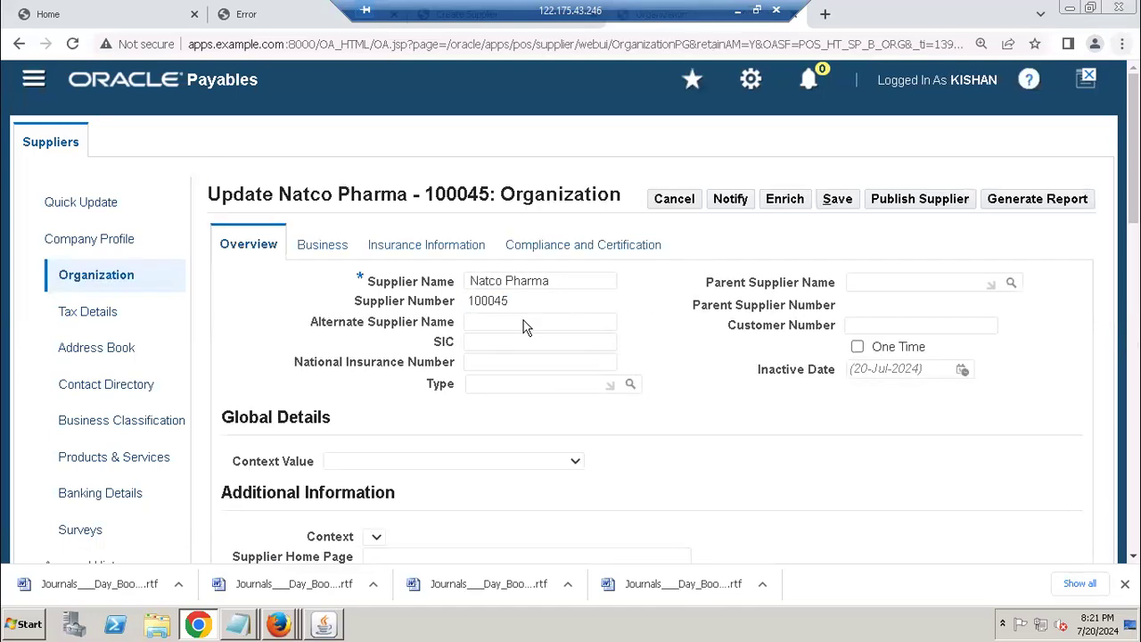
click(514, 383)
text(ma)
key(Tab)
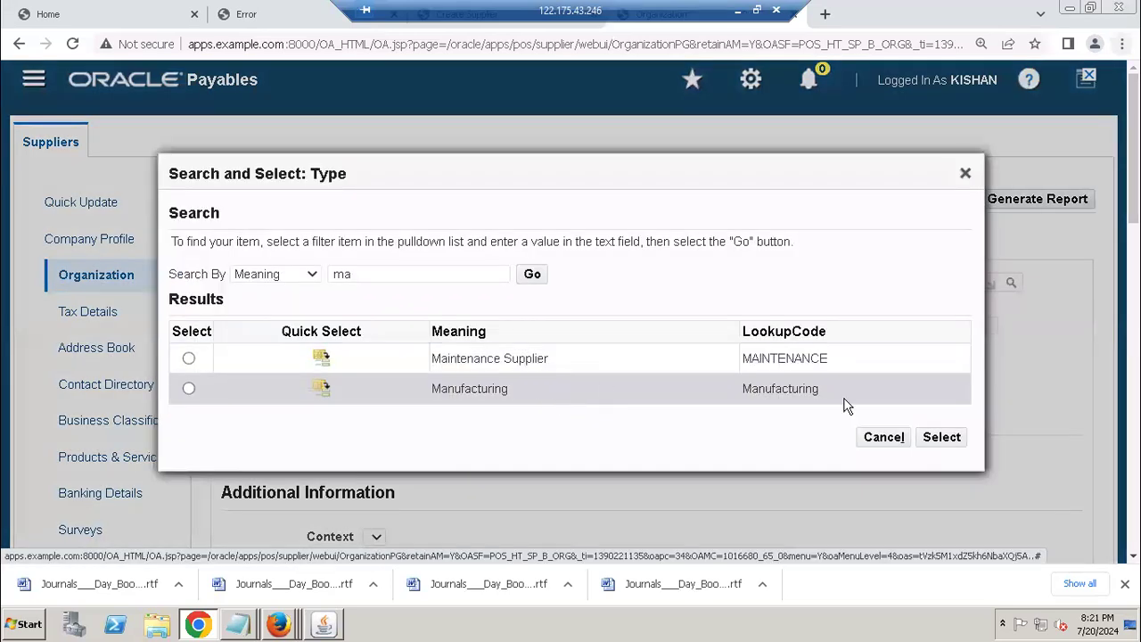
click(189, 387)
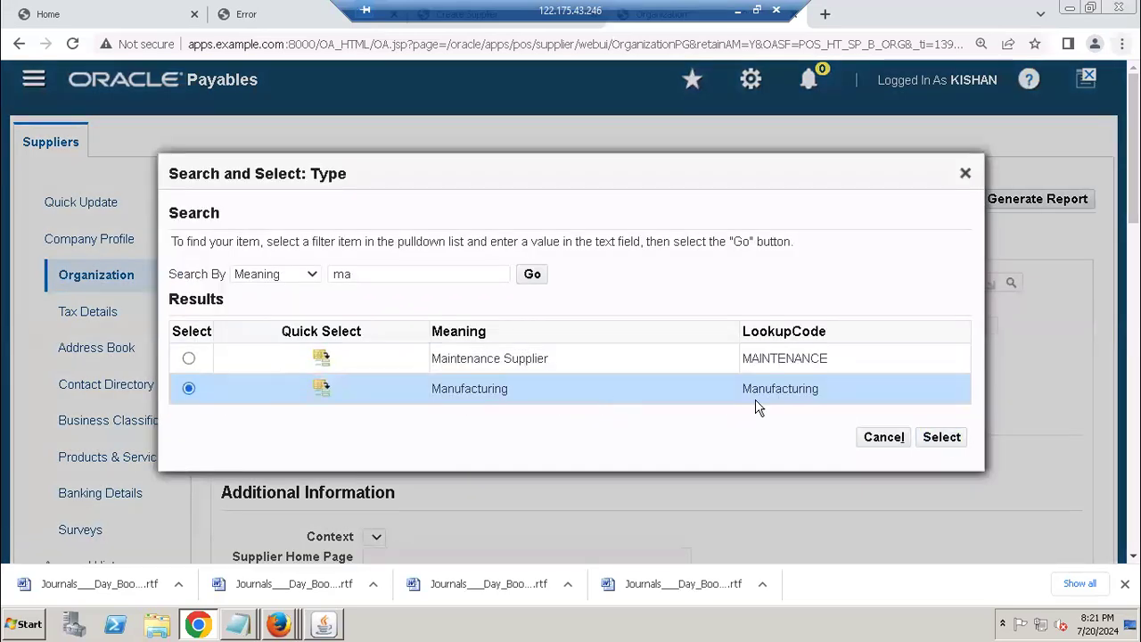
click(945, 438)
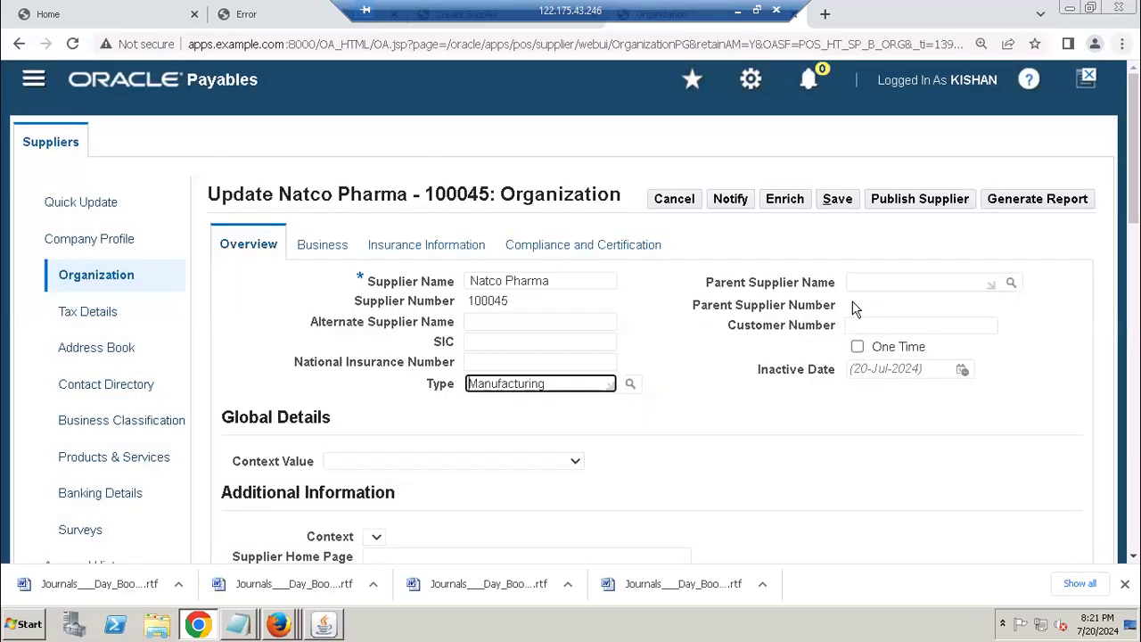
Stay on the organization page instead of discarding the edits, and save the supplier's changes.
click(102, 313)
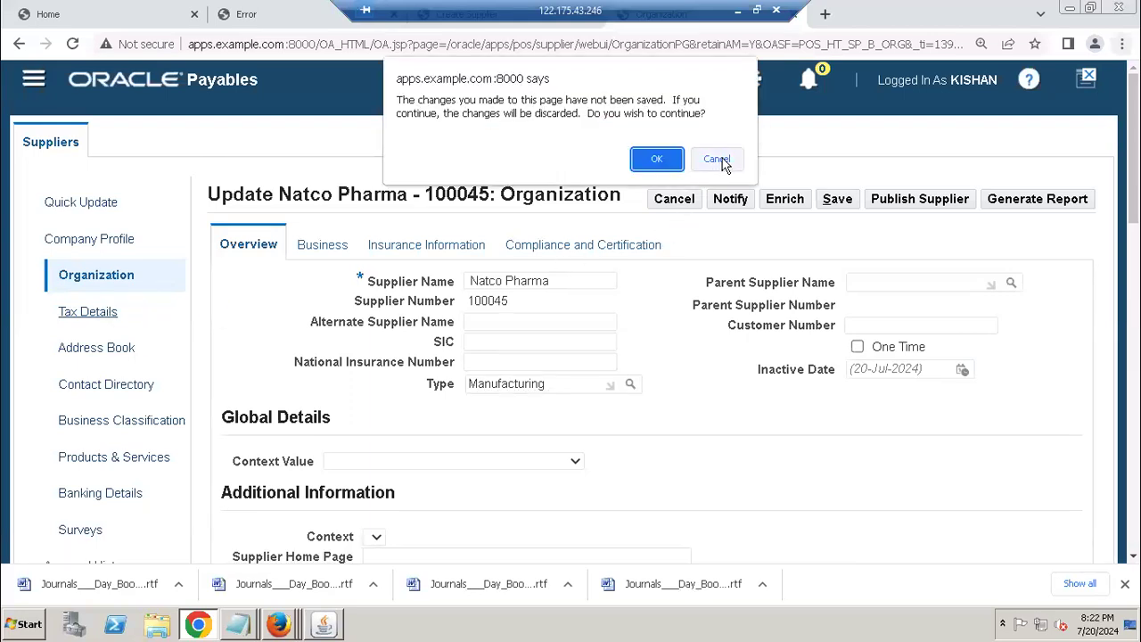
click(717, 160)
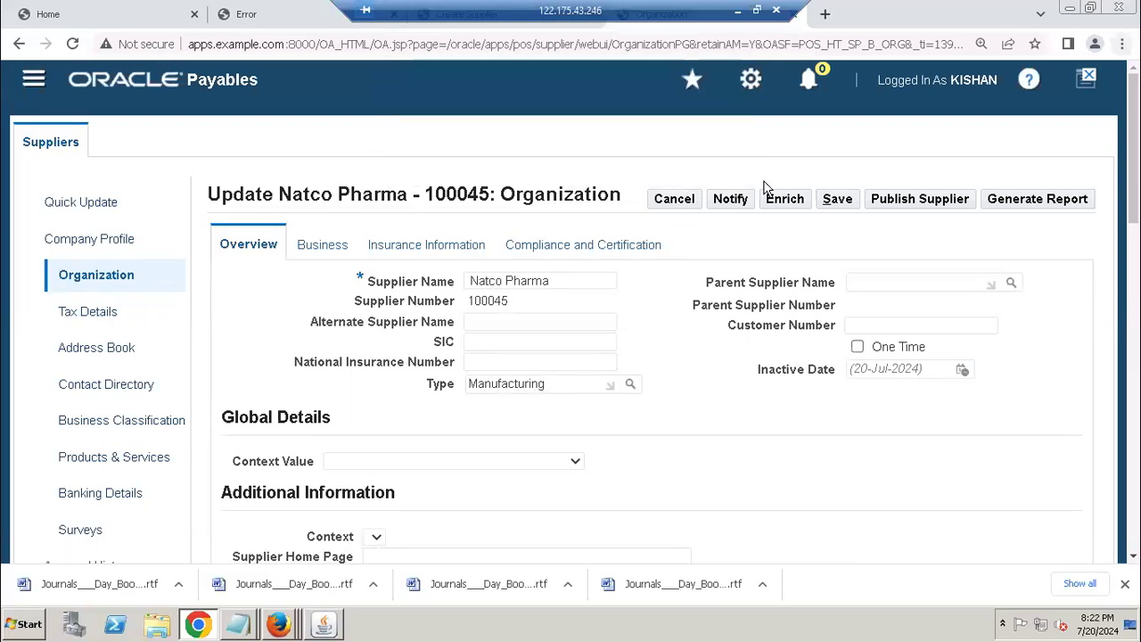
click(843, 200)
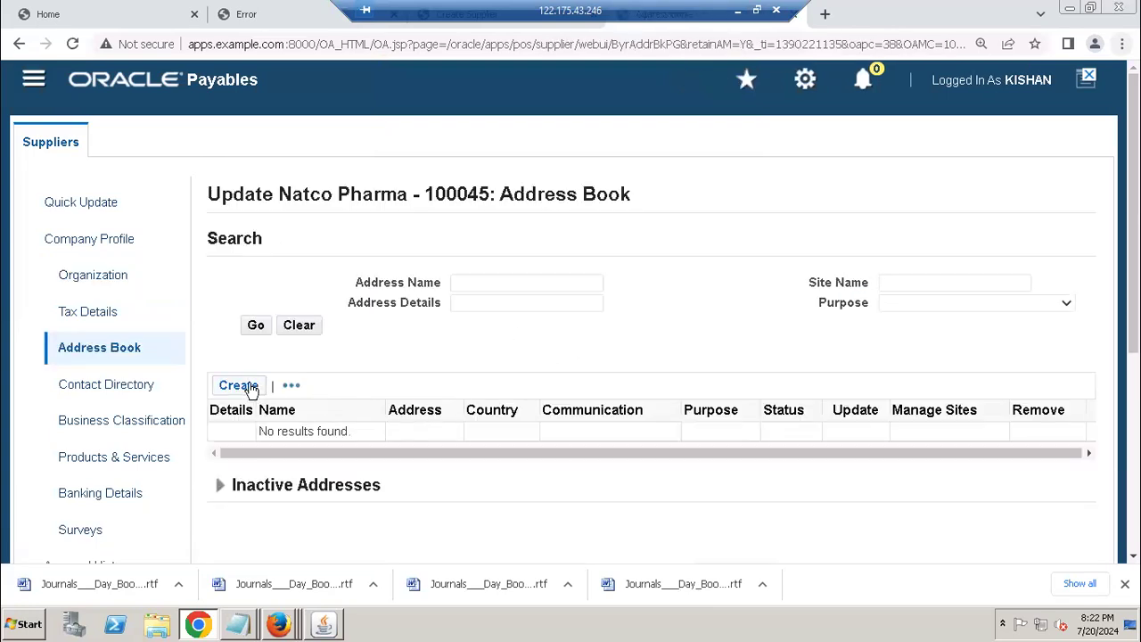
Create a new address in the supplier's address book with India as the country.
click(238, 385)
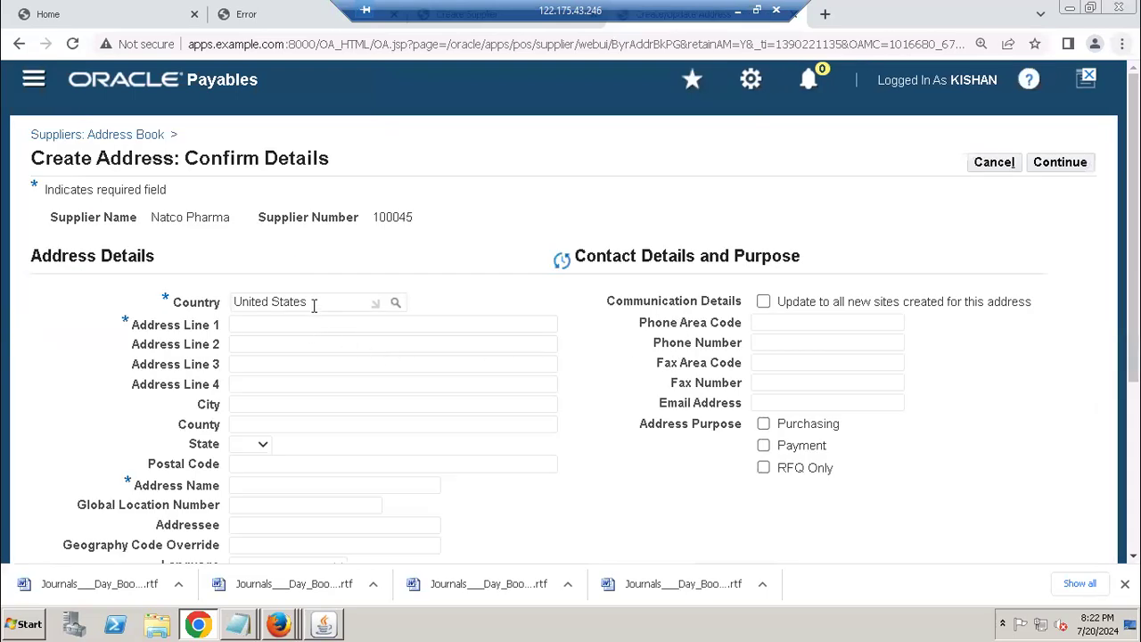
drag(313, 305, 207, 305)
text(india)
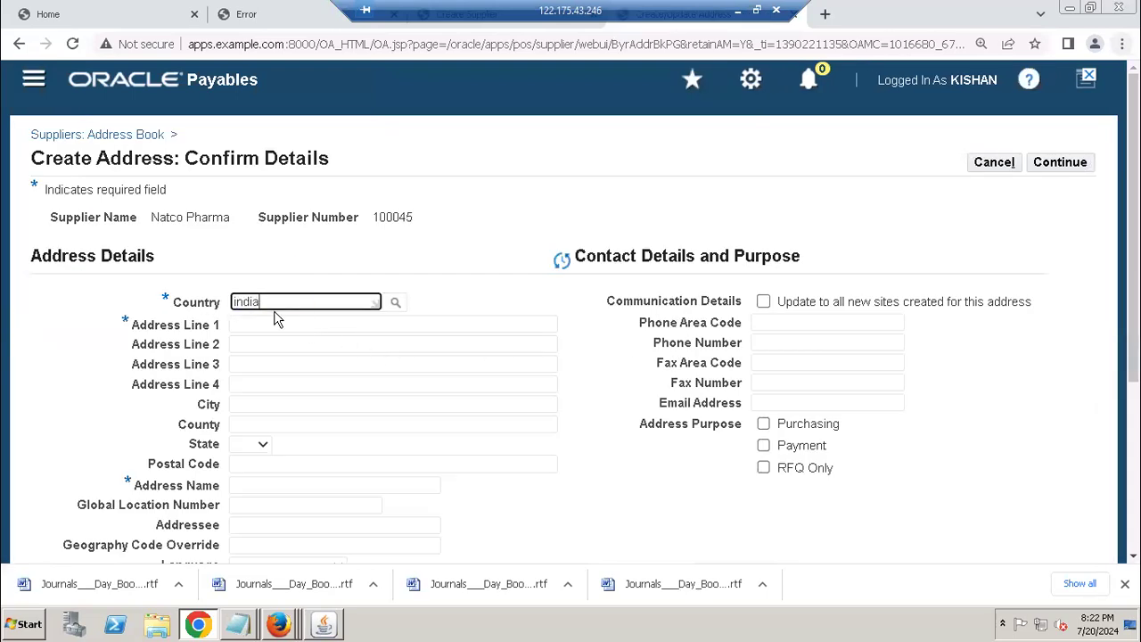
key(Tab)
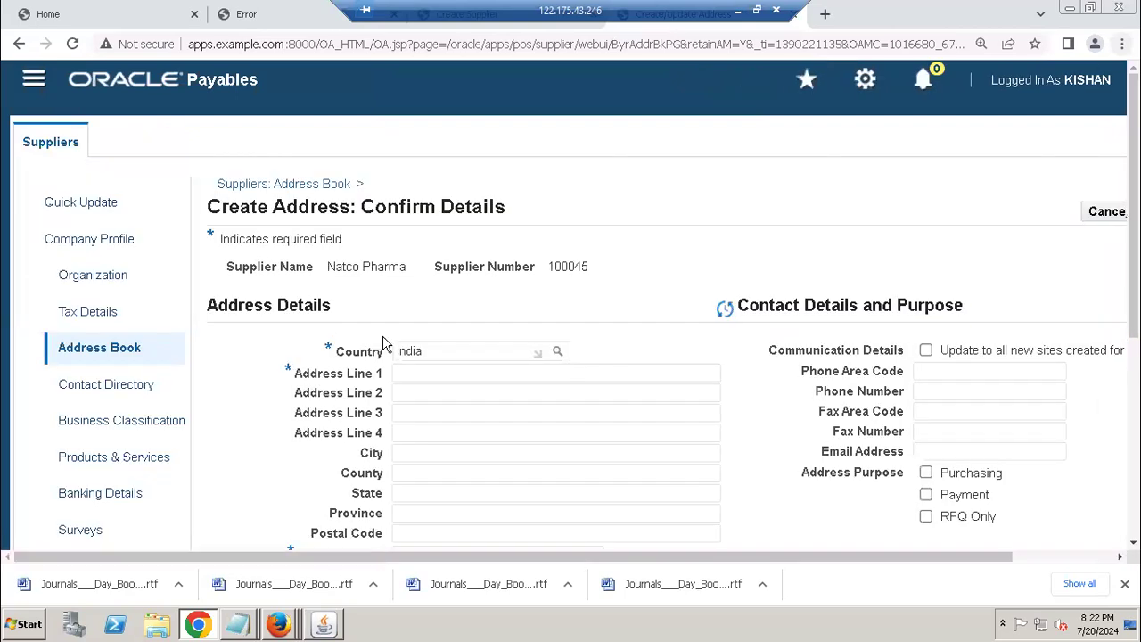
Fill in the first two lines of the supplier's street address.
click(457, 374)
scroll(457, 378, down, 3)
scroll(457, 380, up, 1)
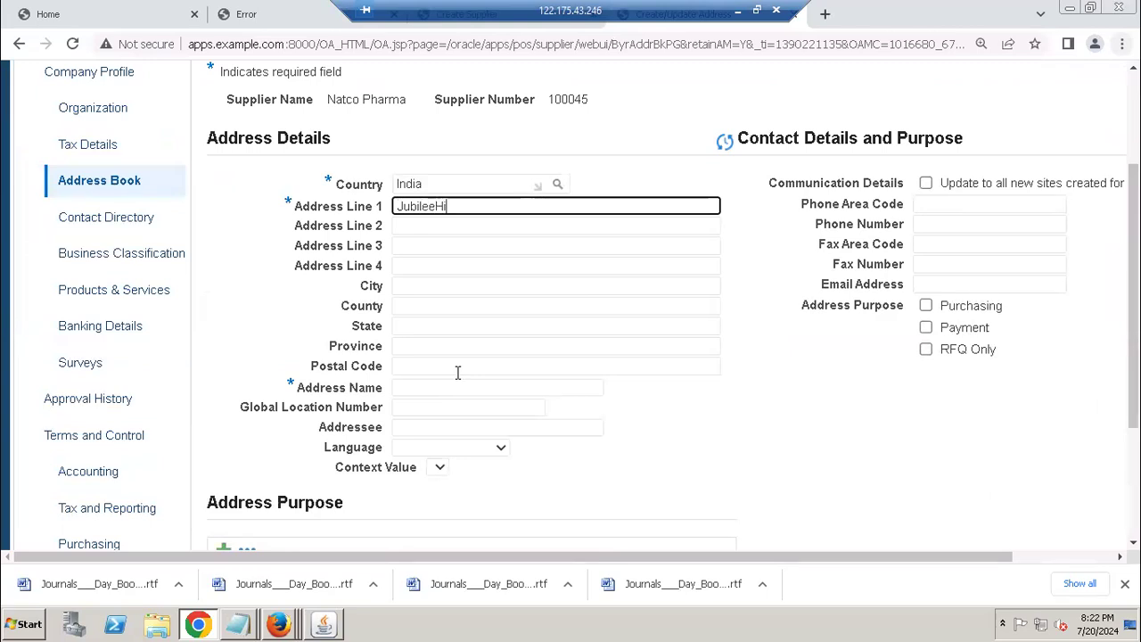
key(Tab)
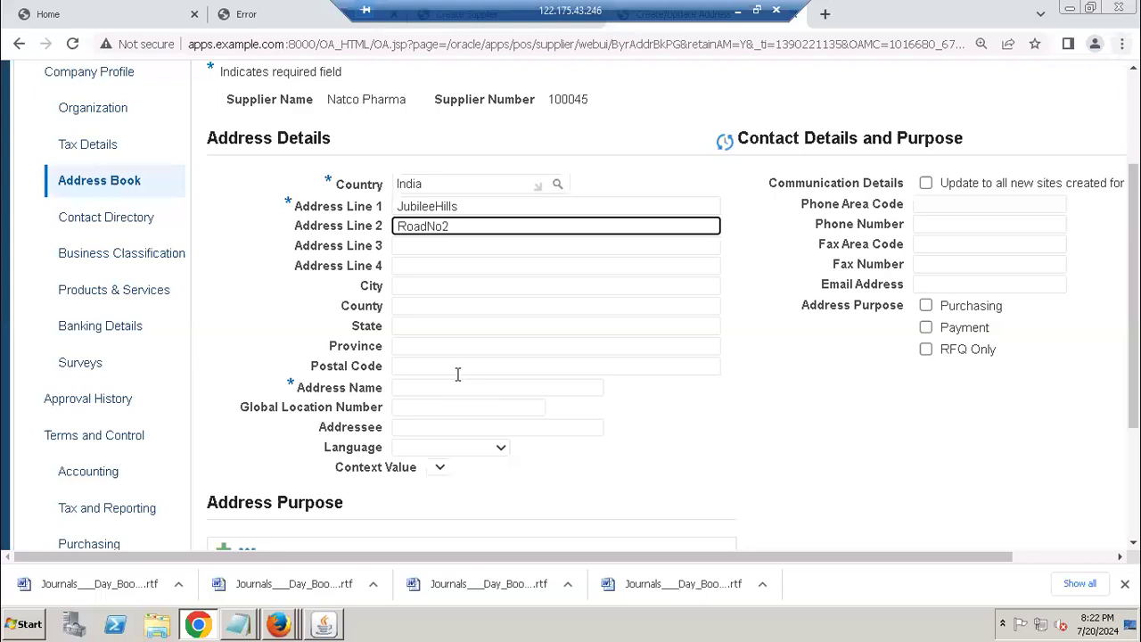
Name the address Hyderabad and assign it the Purchasing and Payment purposes.
click(457, 373)
click(450, 388)
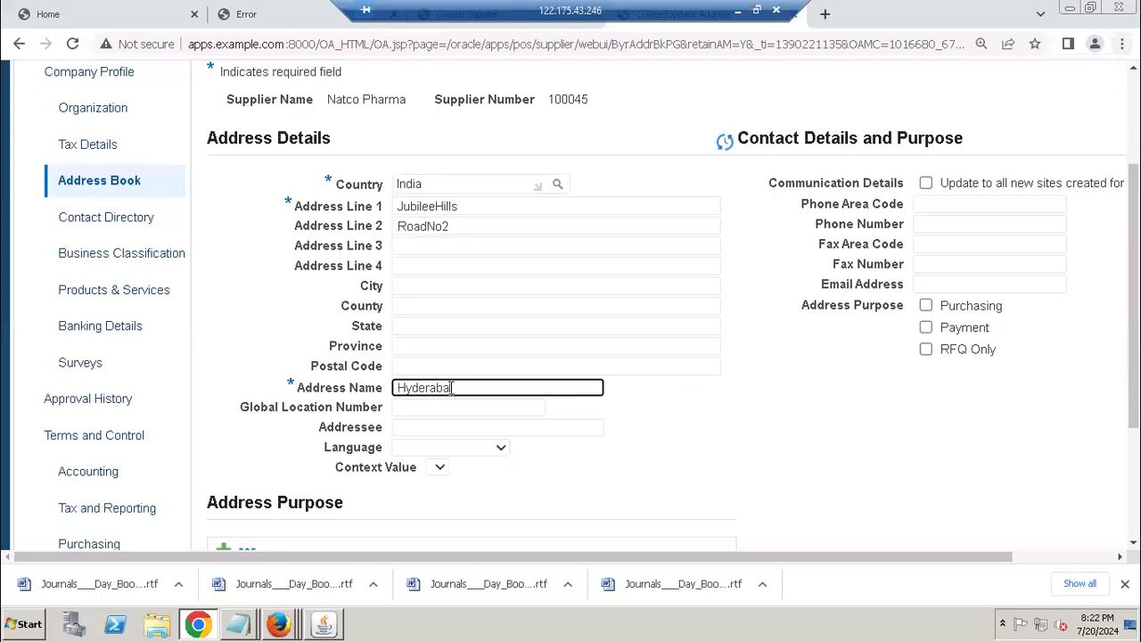
key(Tab)
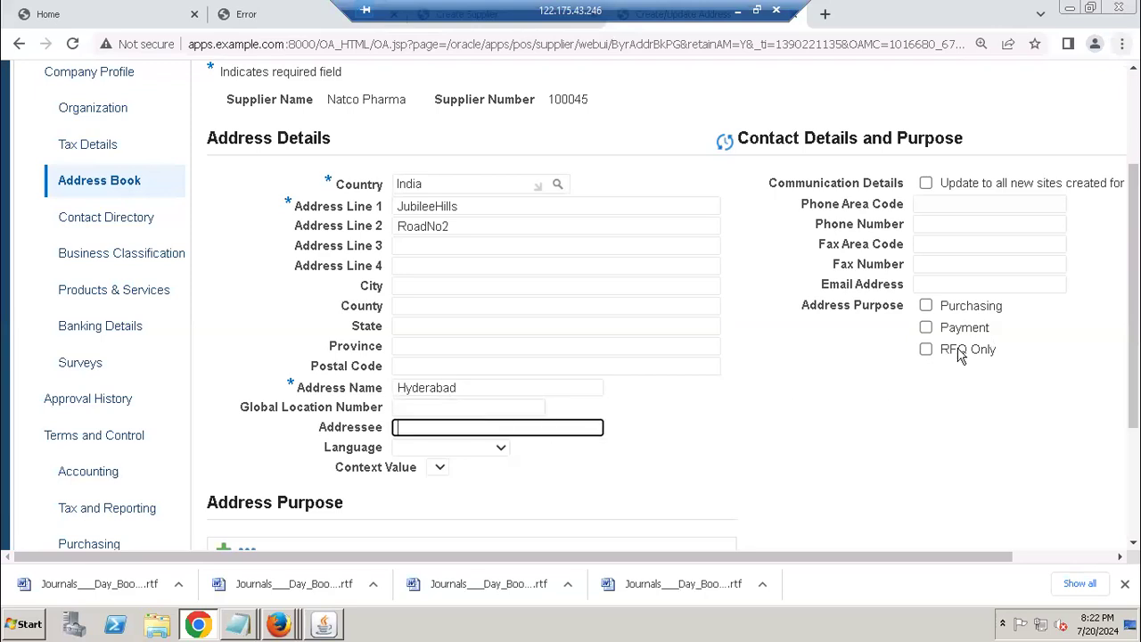
click(979, 312)
click(973, 331)
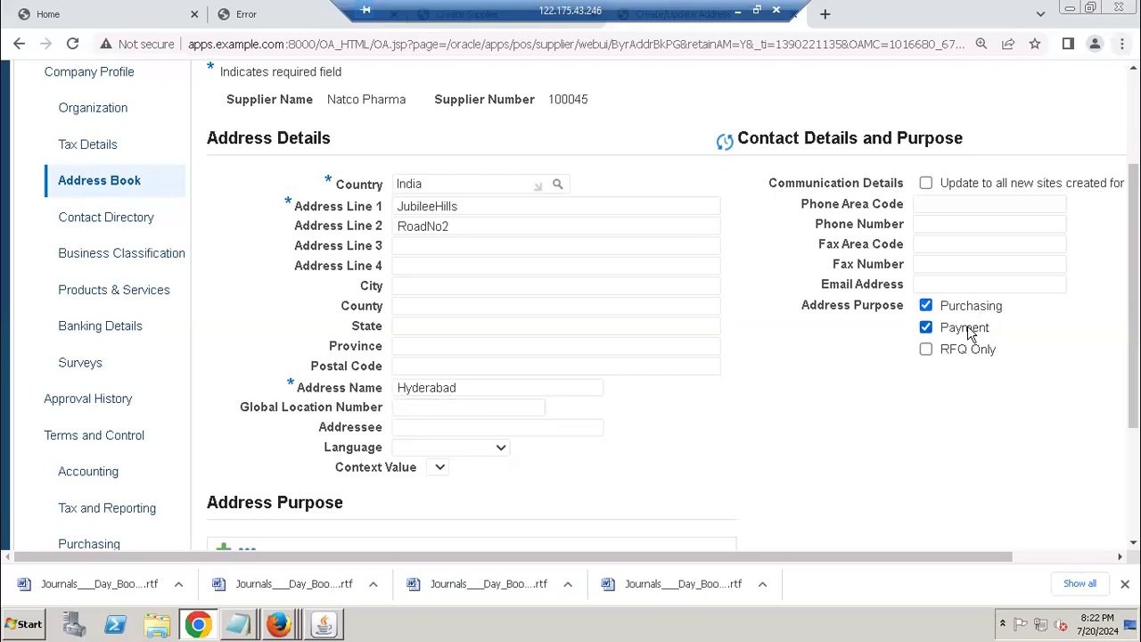
Continue with the Hyderabad address, create its site for Bhavya Operating Unit2, and apply it.
click(1031, 554)
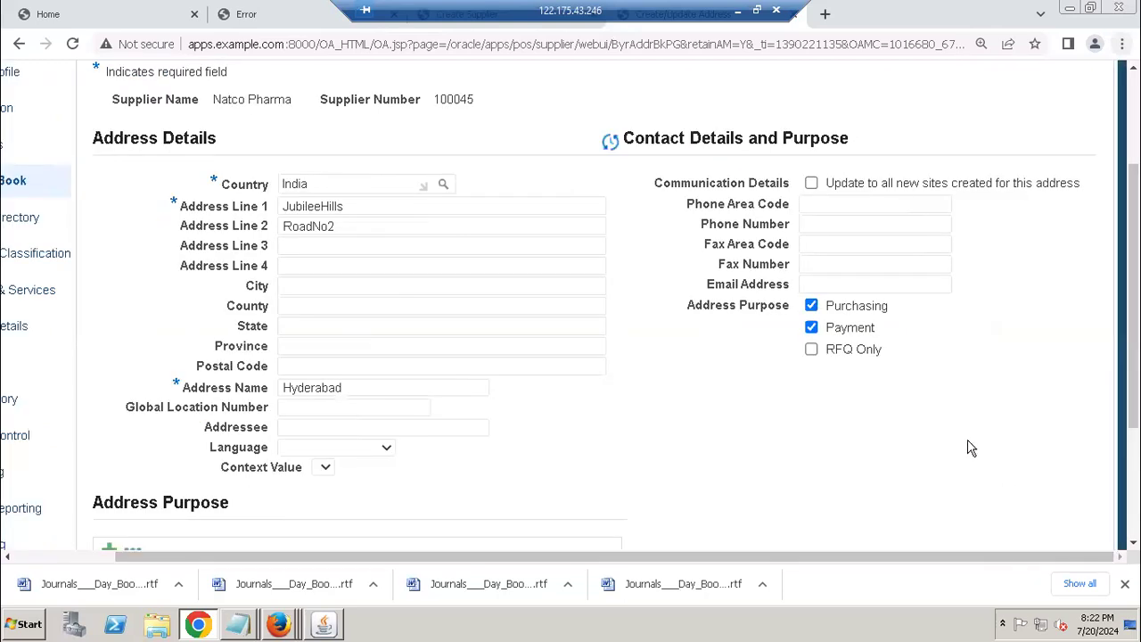
scroll(970, 447, up, 2)
click(1065, 211)
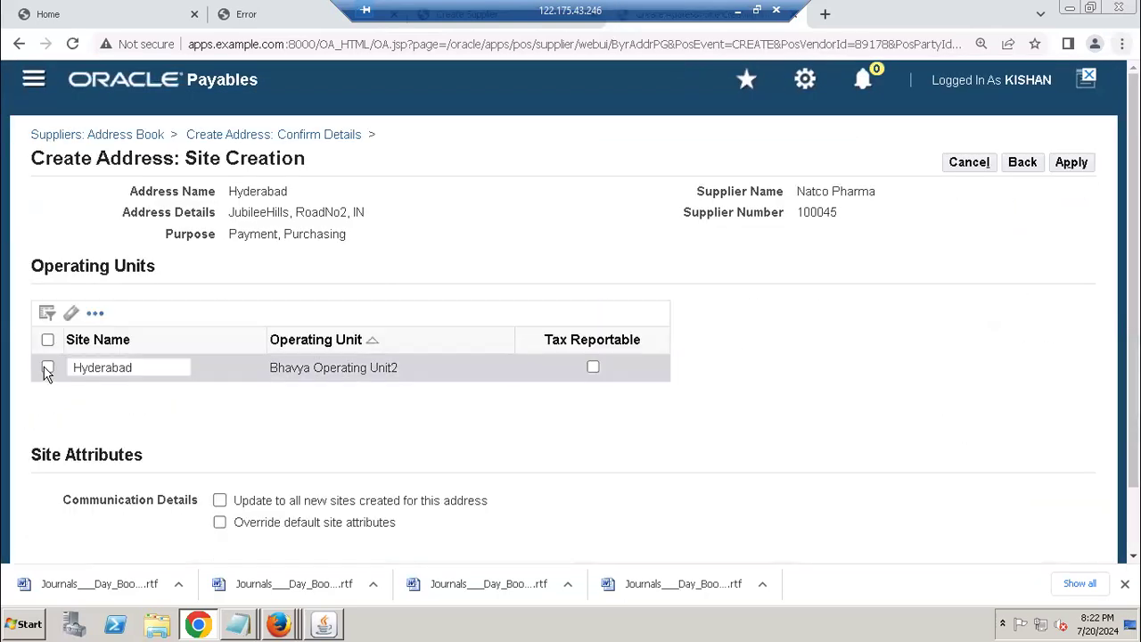
click(48, 367)
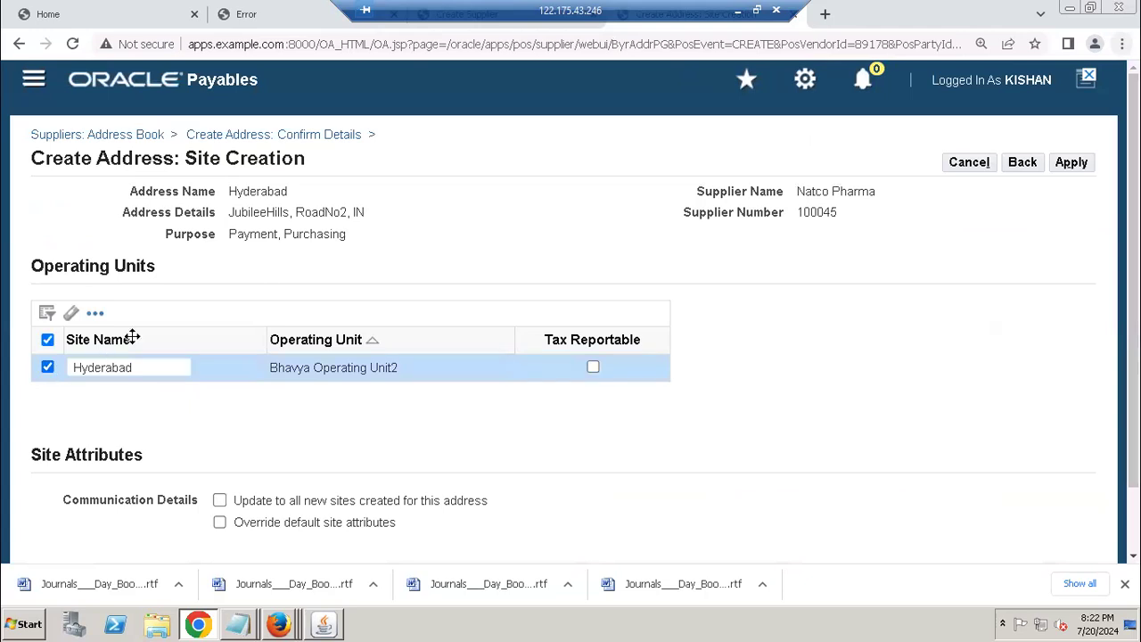
click(1072, 163)
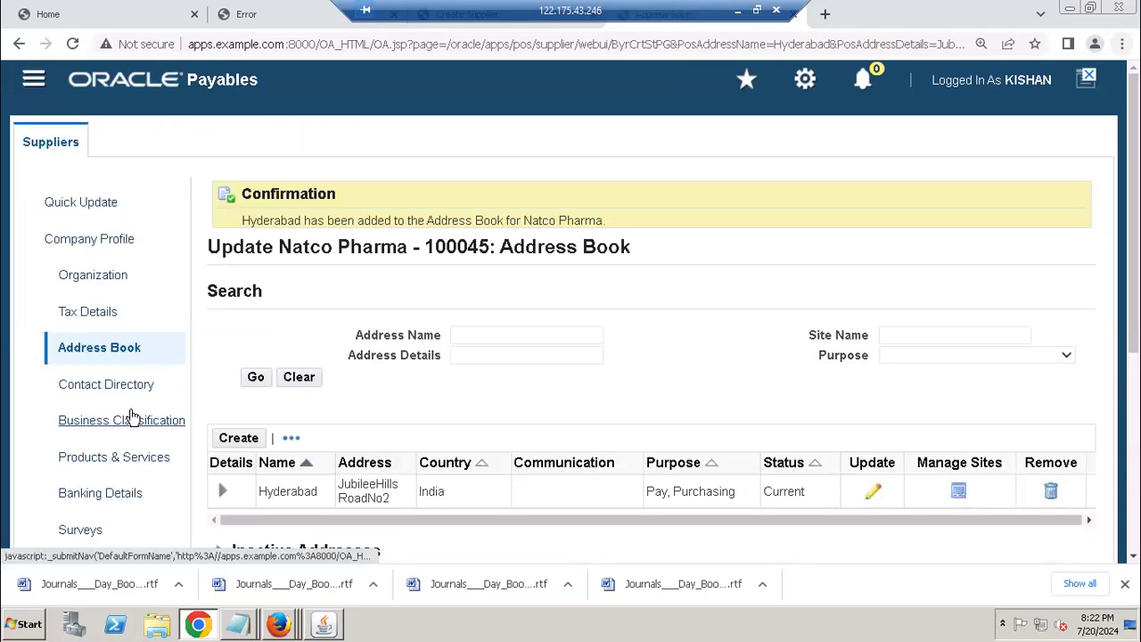
Open the supplier's purchasing settings and view the Hyderabad site's entry.
scroll(700, 359, down, 1)
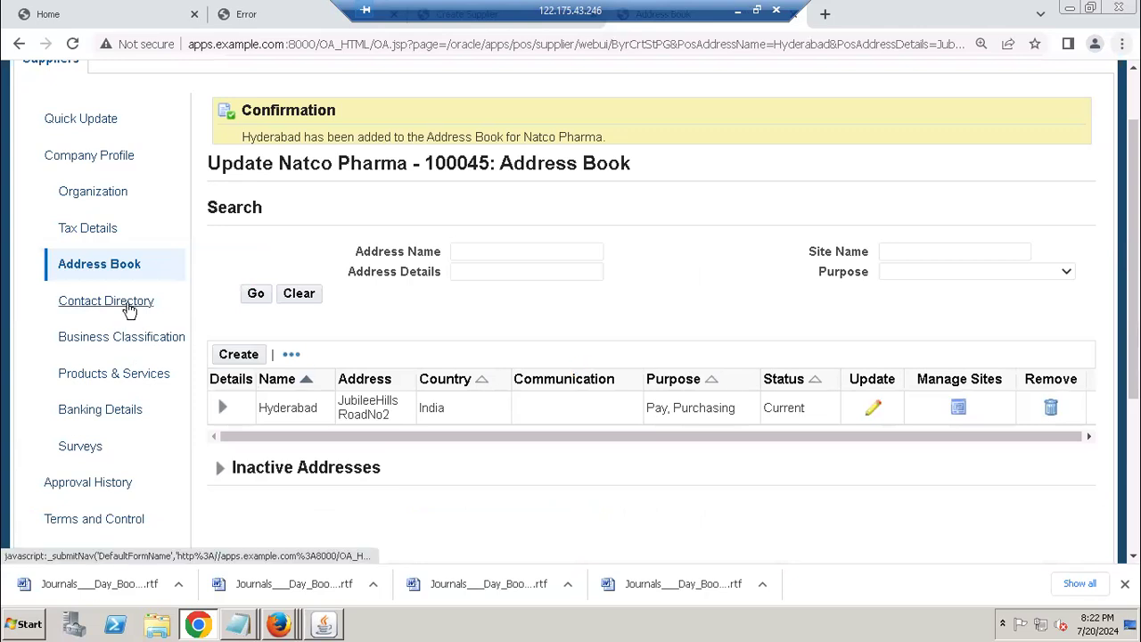
scroll(132, 334, down, 1)
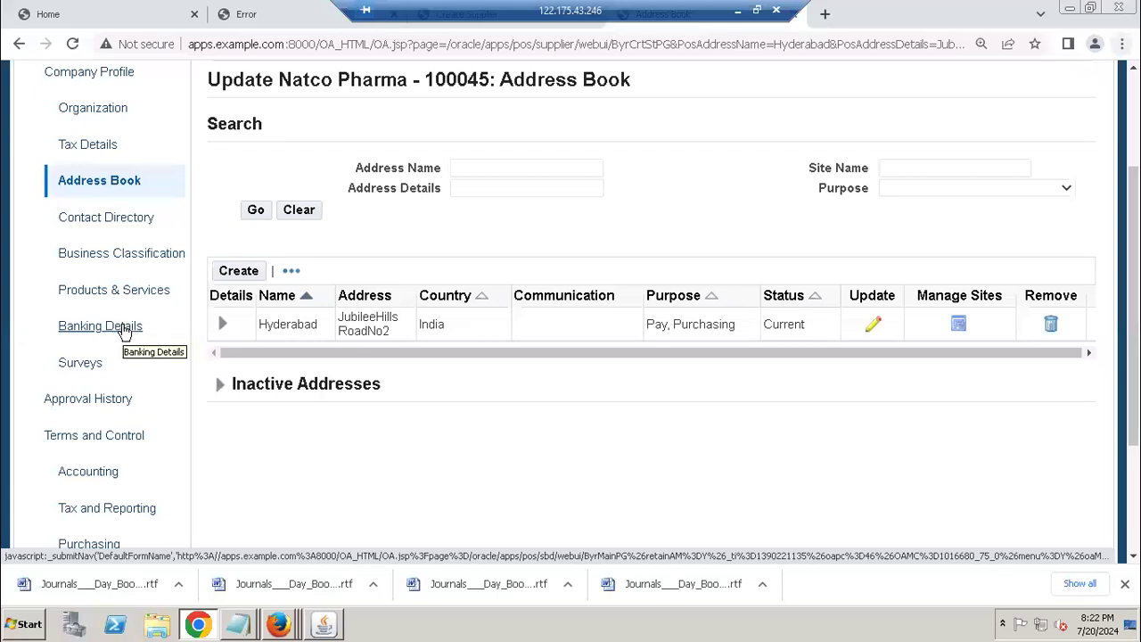
scroll(125, 347, down, 2)
click(105, 377)
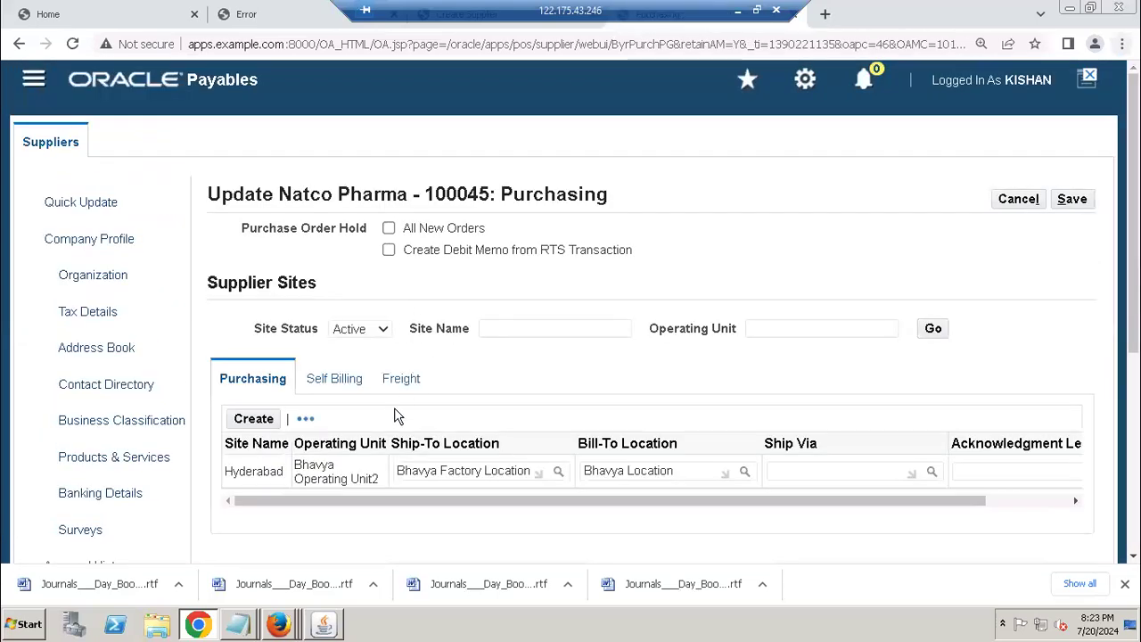
scroll(396, 417, down, 2)
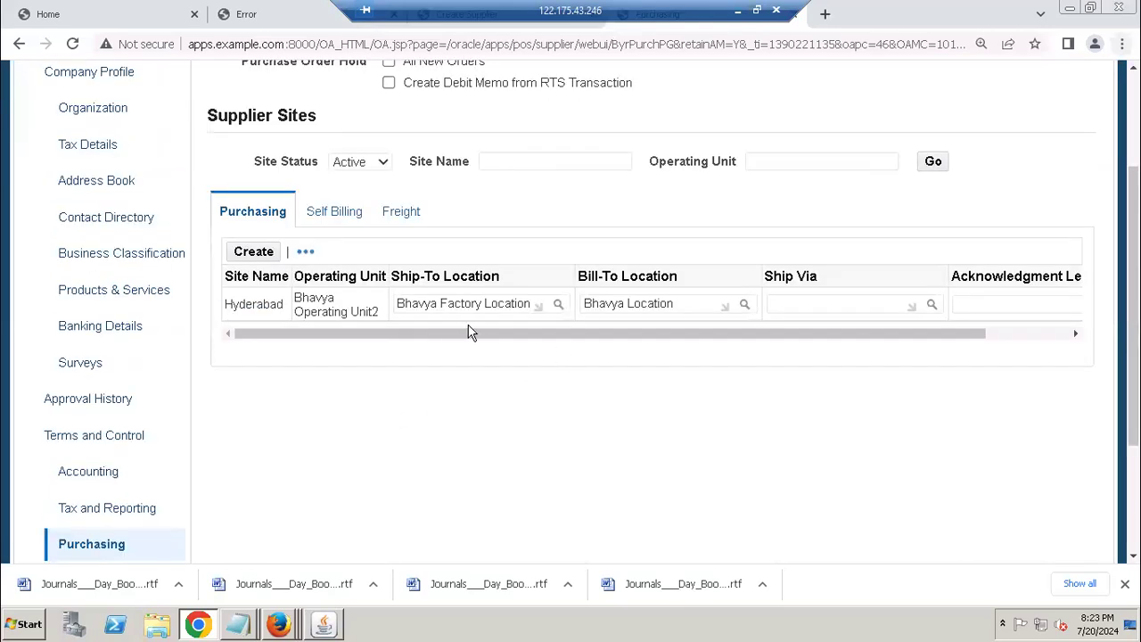
Try to find a Ship Via code matching "bha" for the Hyderabad site.
click(795, 304)
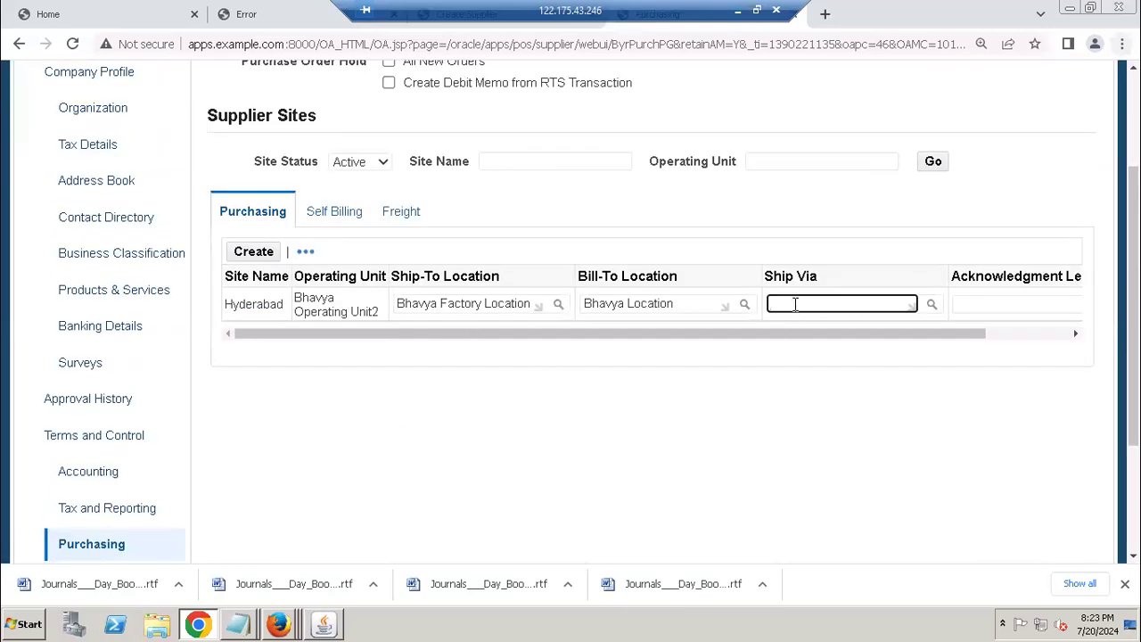
text(bha)
key(Tab)
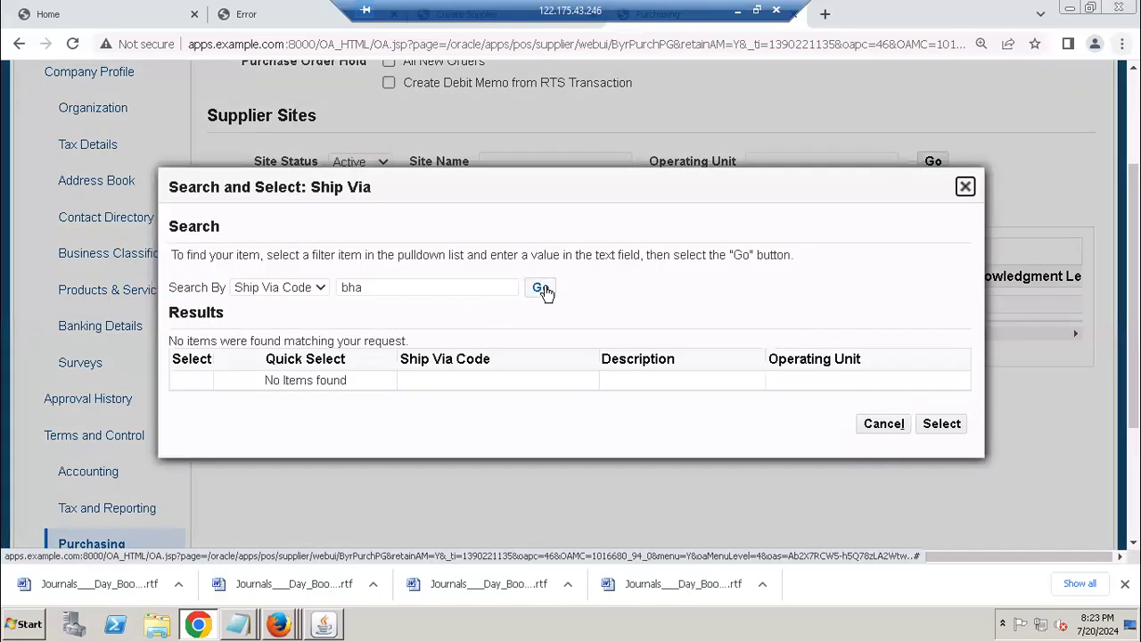
click(540, 288)
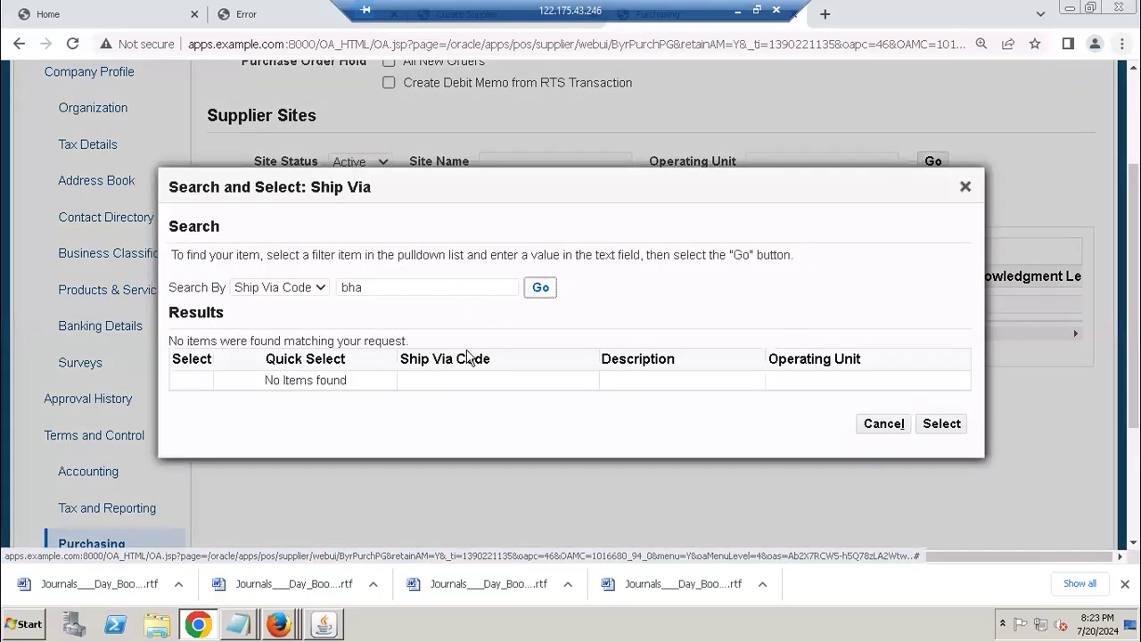
click(966, 187)
Go to the supplier's receiving settings, discarding the unsaved purchasing changes.
scroll(115, 471, down, 3)
scroll(115, 484, down, 2)
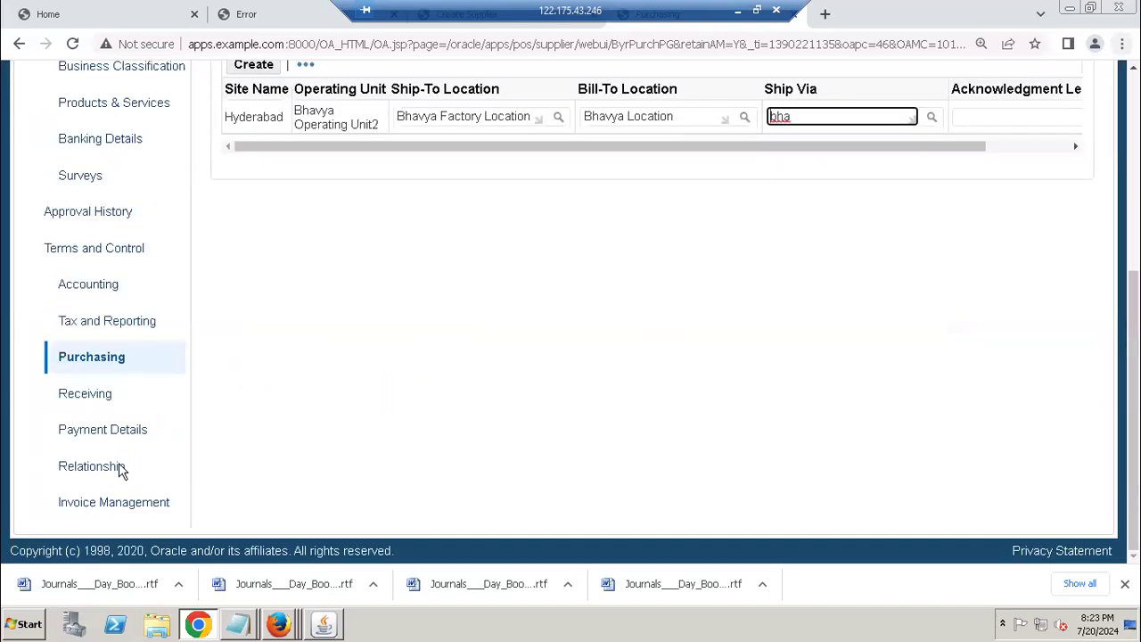
click(99, 394)
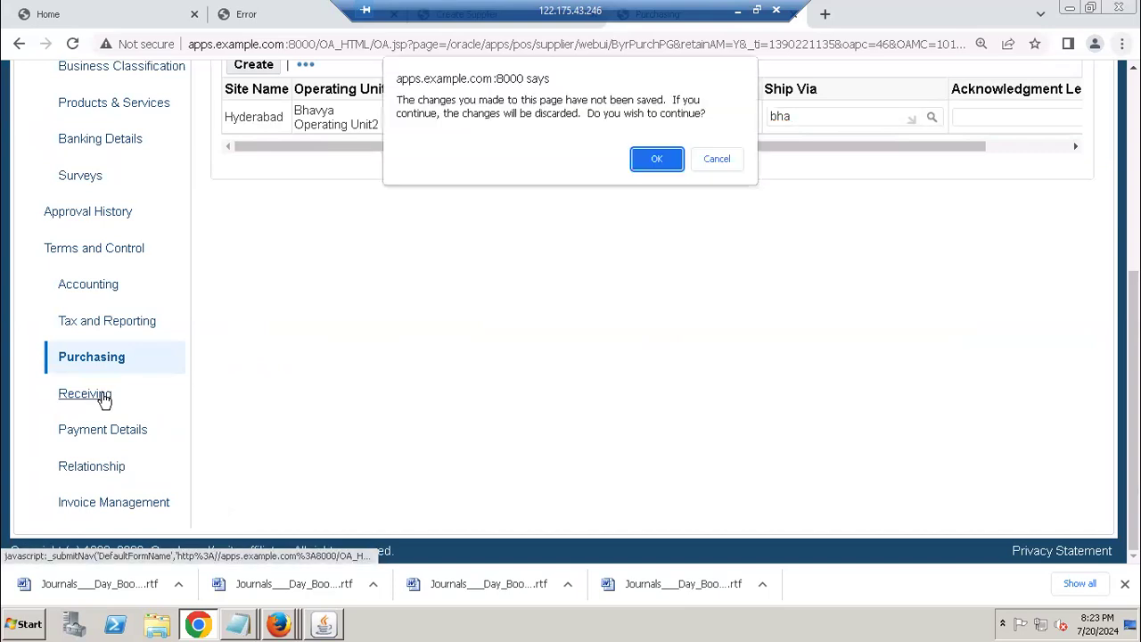
click(654, 160)
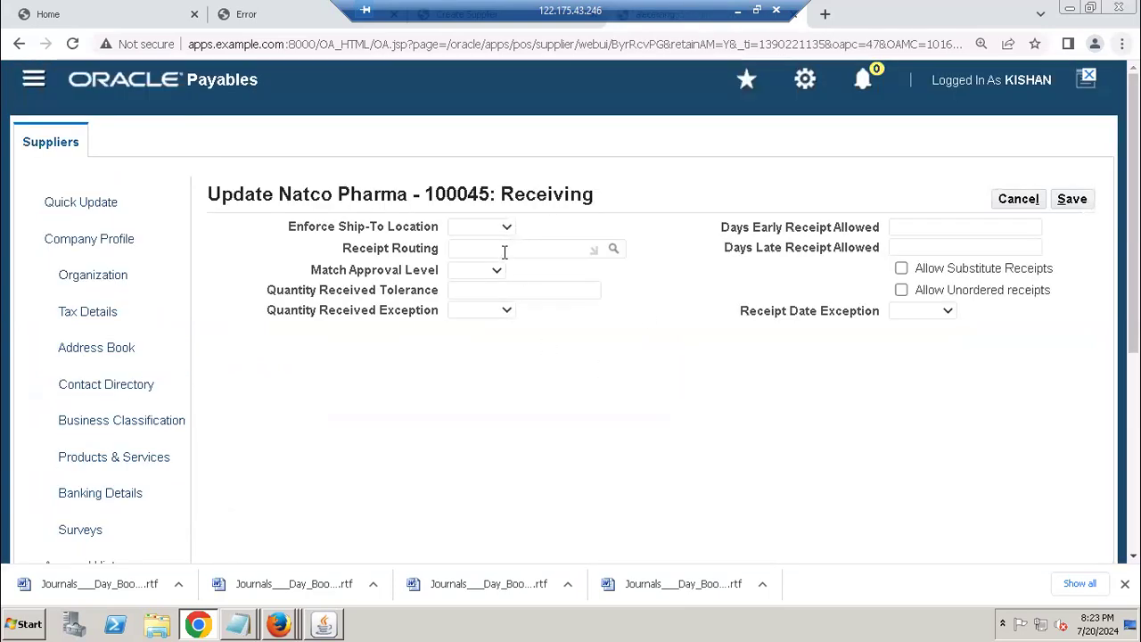
Leave the receiving settings unfilled and open the supplier's invoice management settings.
click(506, 250)
scroll(344, 461, down, 2)
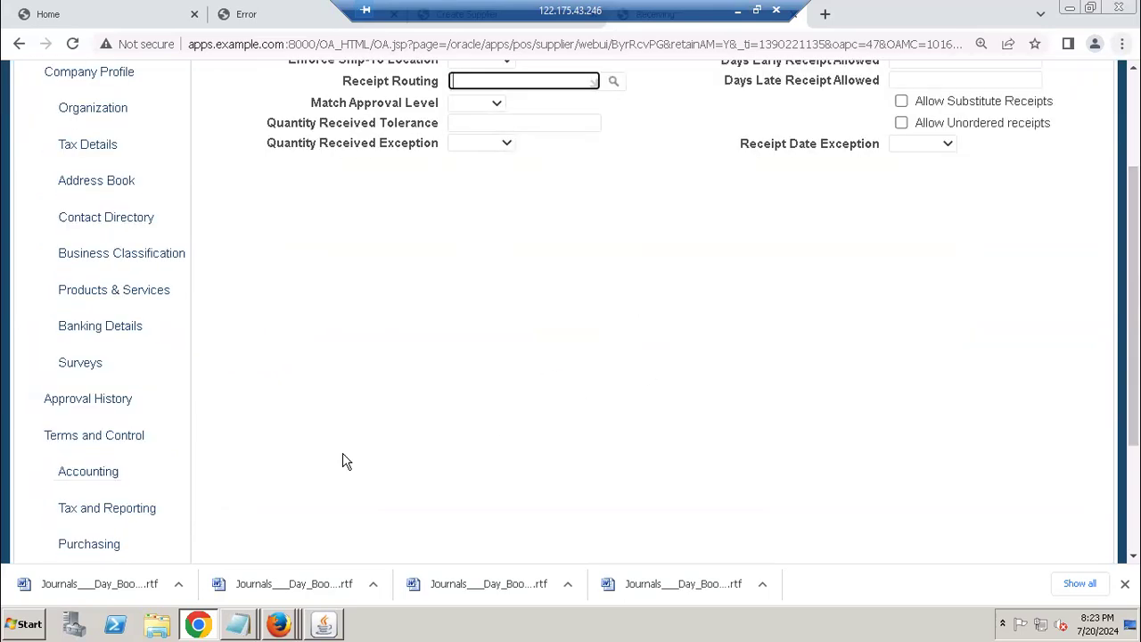
scroll(125, 519, down, 2)
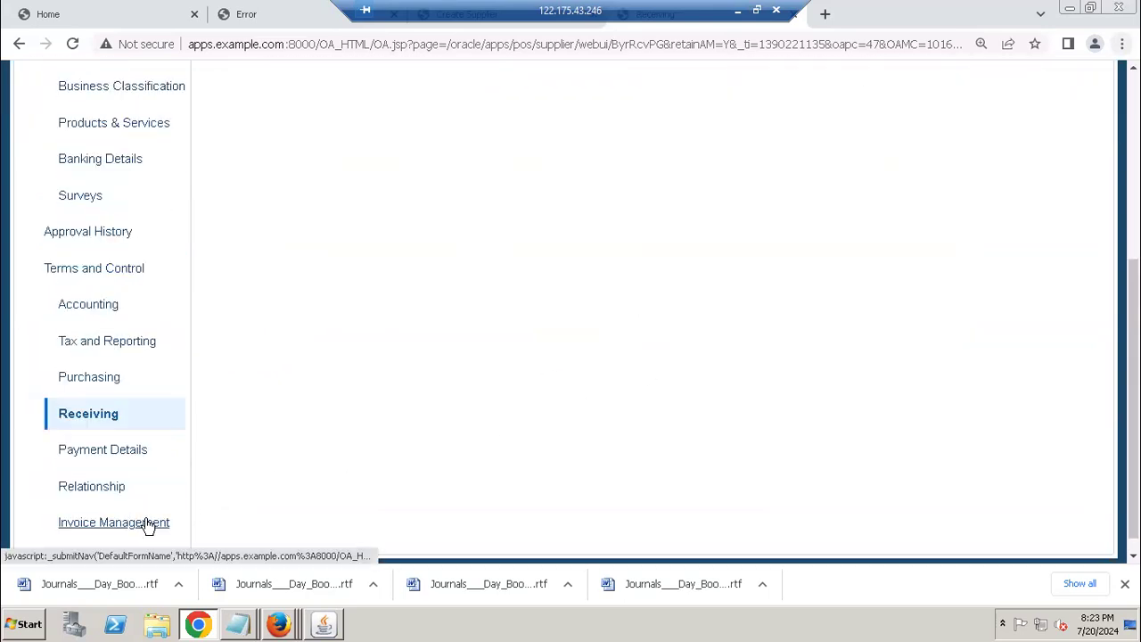
click(149, 525)
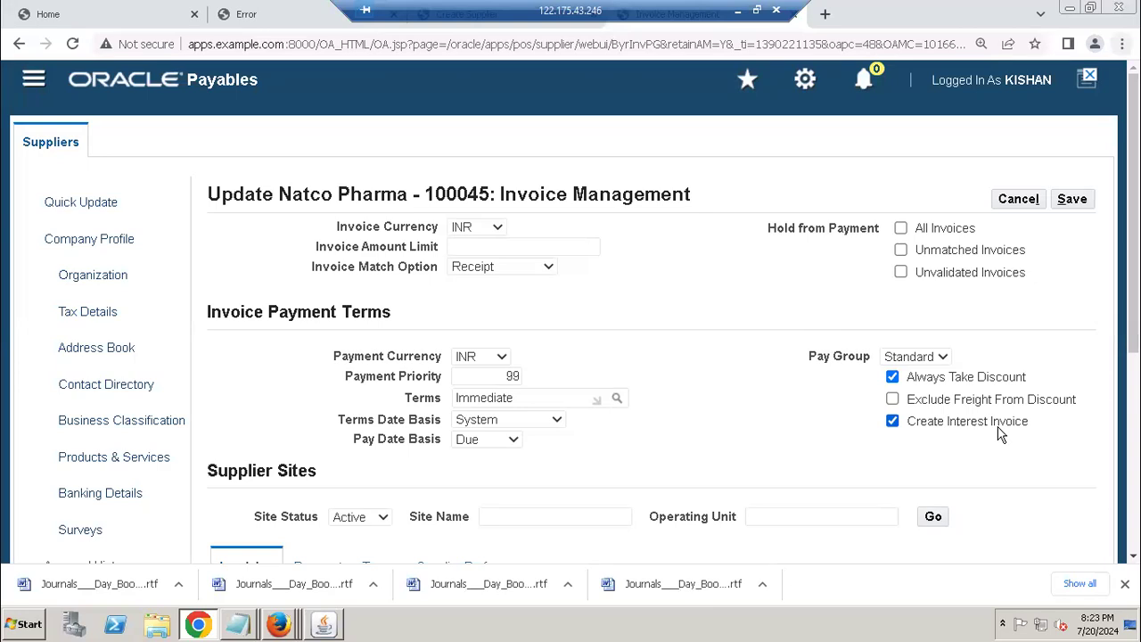
Set the Terms Date Basis in the supplier's invoice payment terms to Invoice.
scroll(1000, 432, down, 1)
double_click(475, 315)
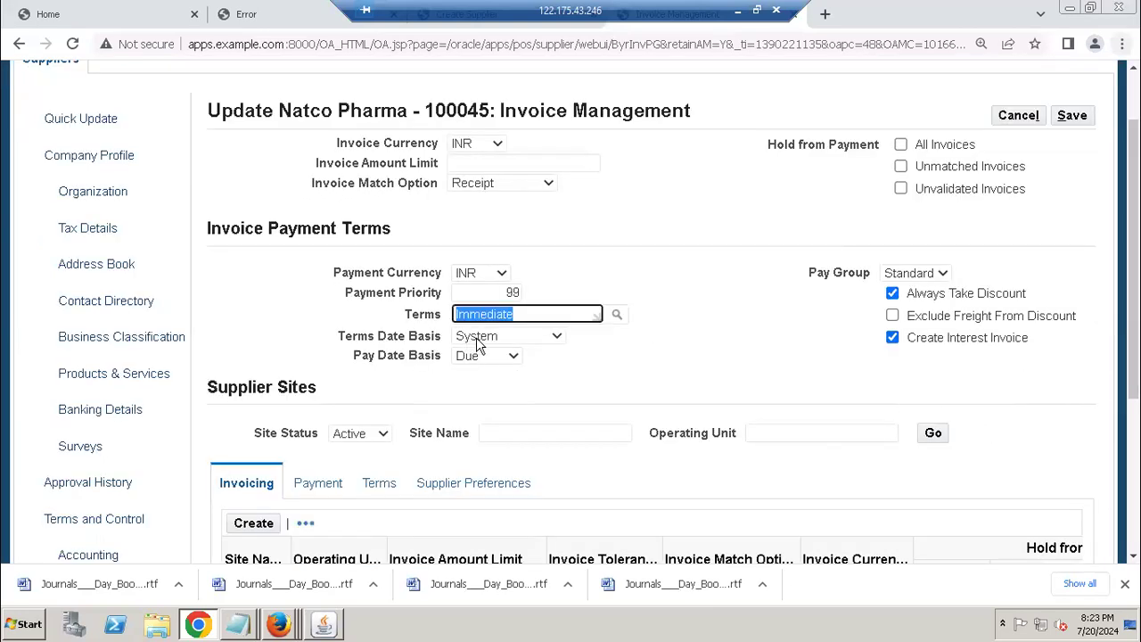
click(479, 343)
click(488, 377)
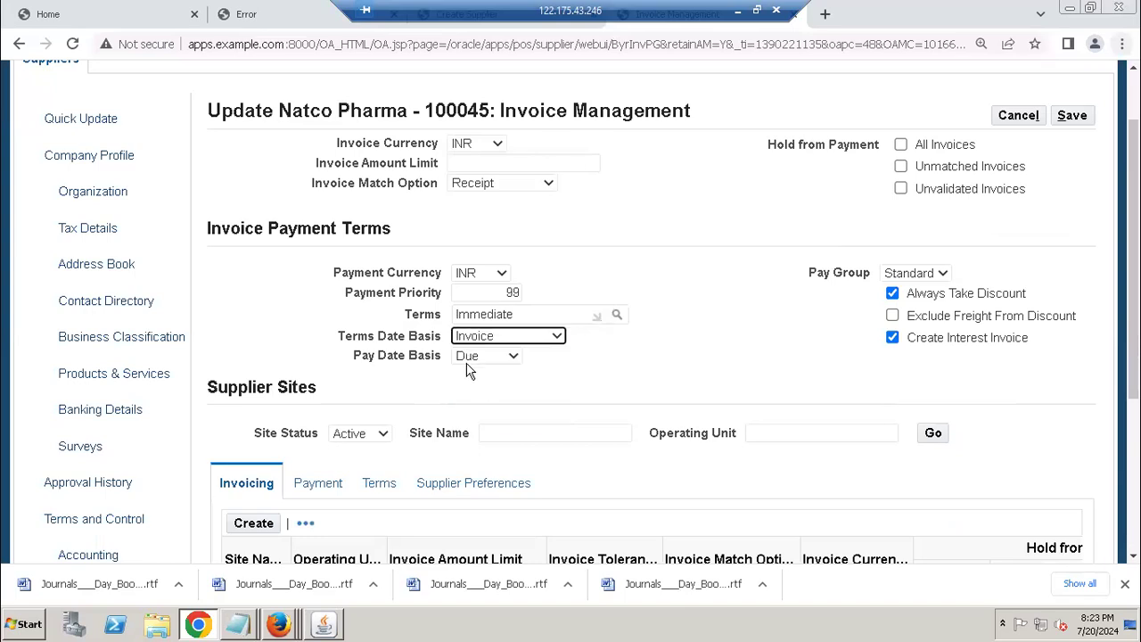
Review the Hyderabad site's invoicing, payment and terms settings under the supplier sites.
scroll(438, 397, down, 3)
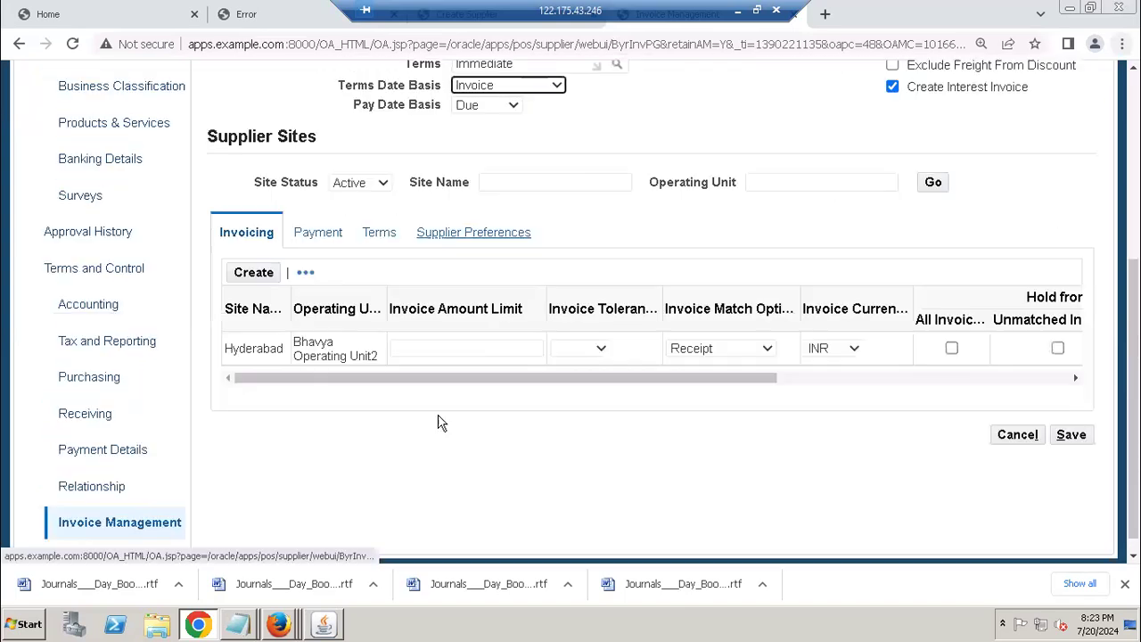
click(477, 347)
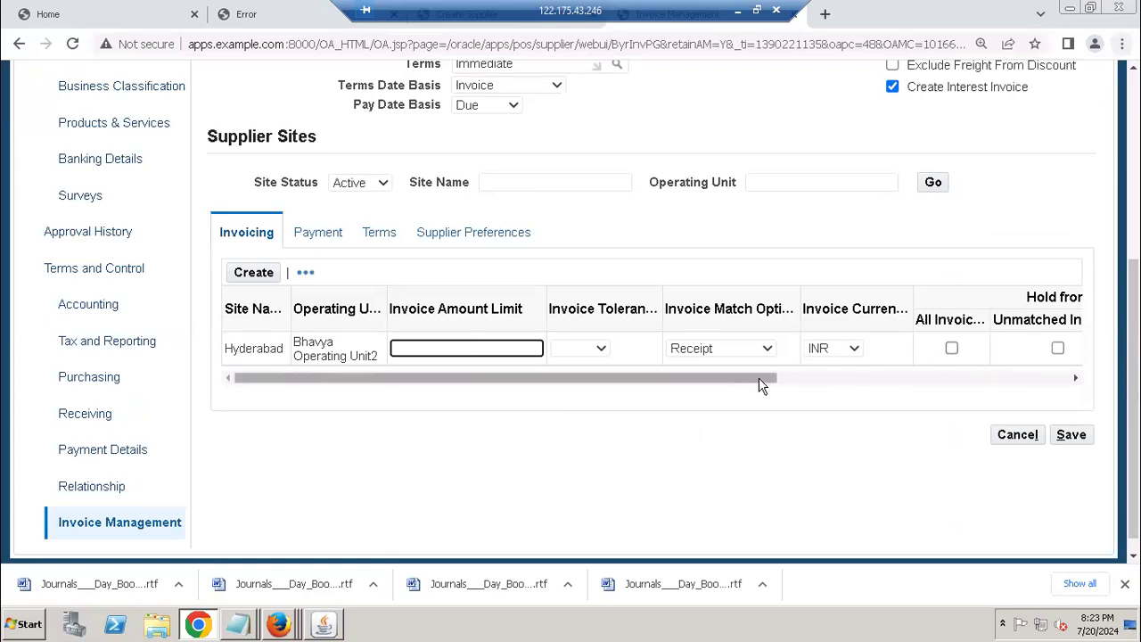
drag(758, 379, 1060, 392)
click(338, 234)
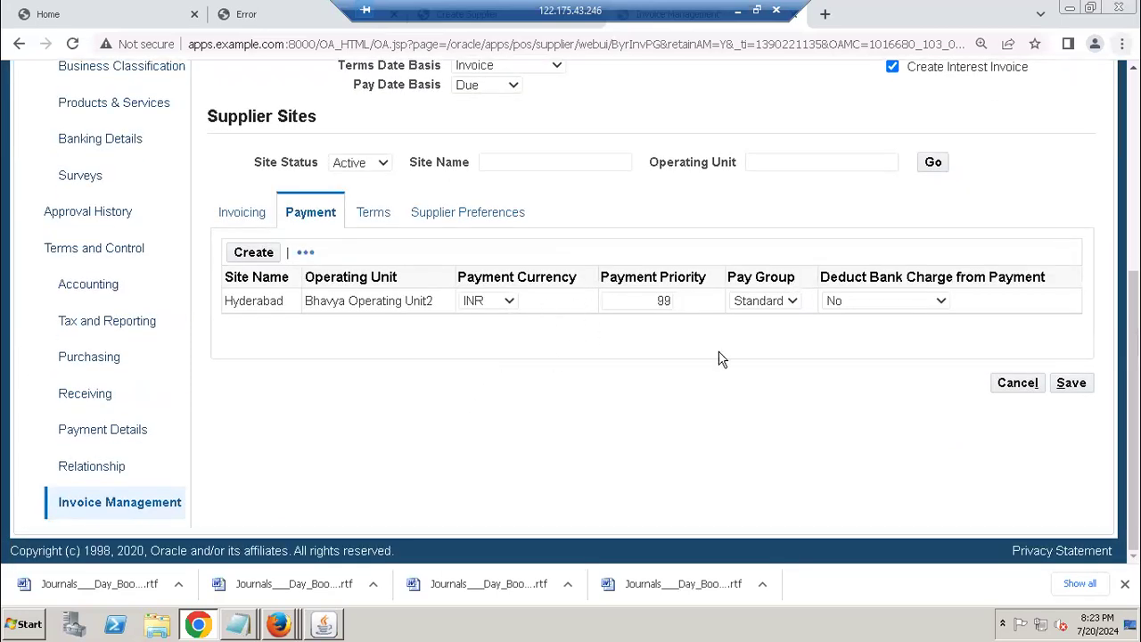
scroll(560, 359, up, 1)
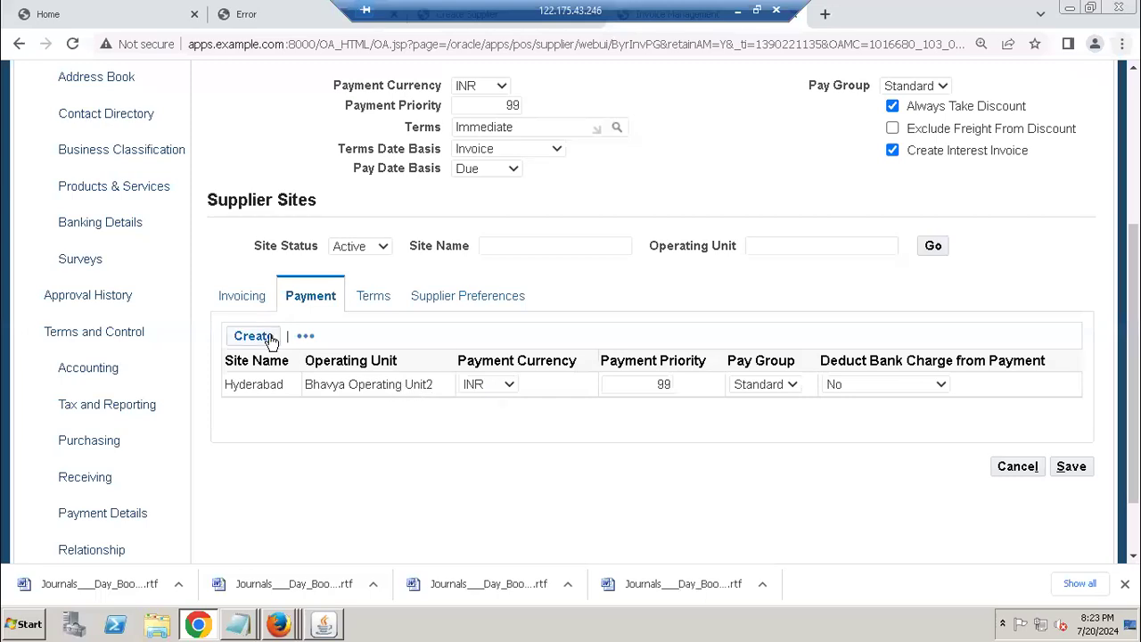
click(381, 302)
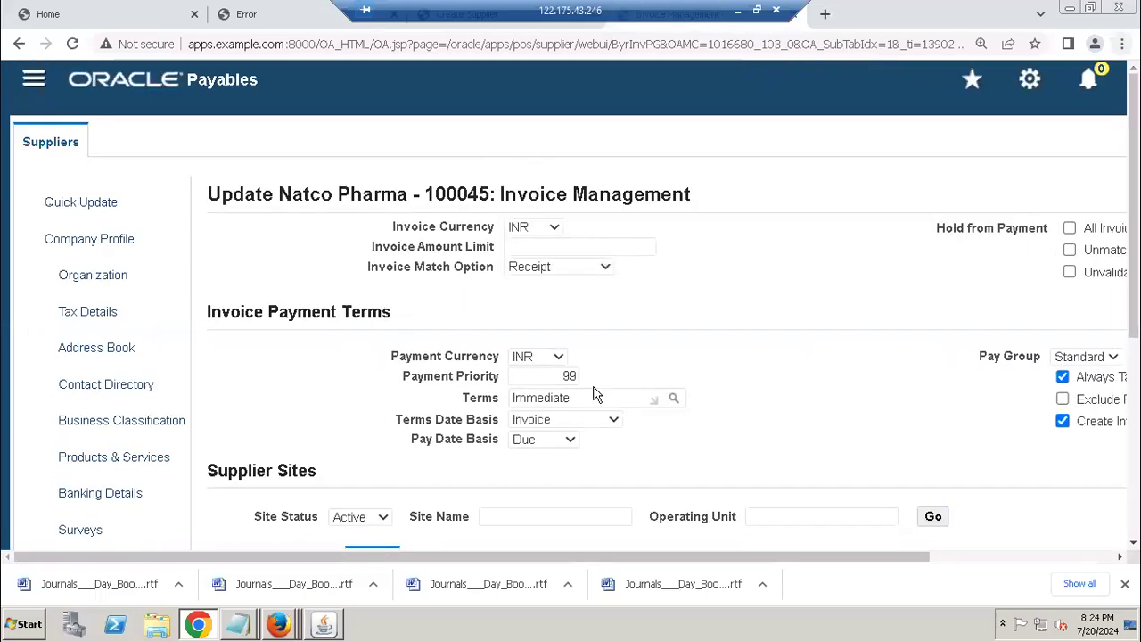
scroll(649, 433, down, 10)
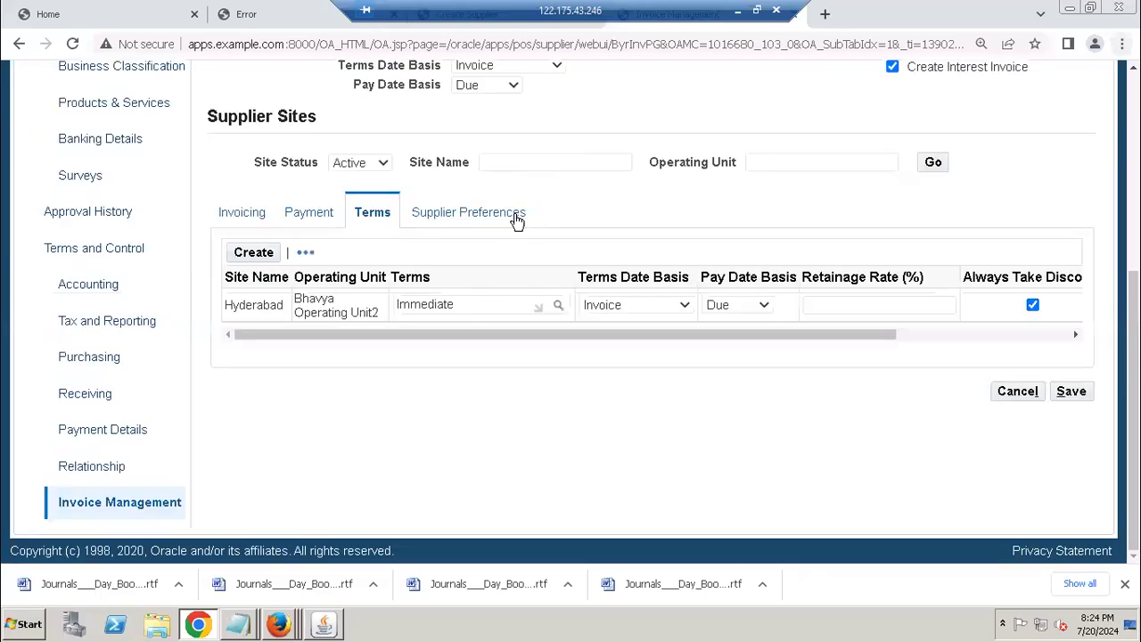
click(1062, 338)
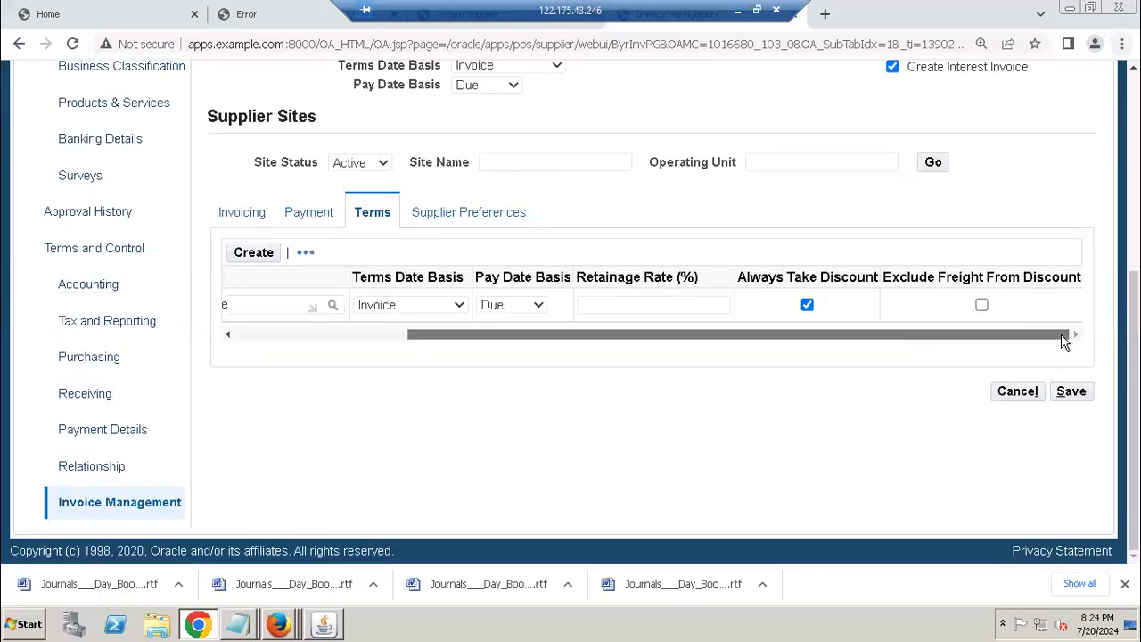
drag(1063, 338, 529, 349)
key(ctrl+minus)
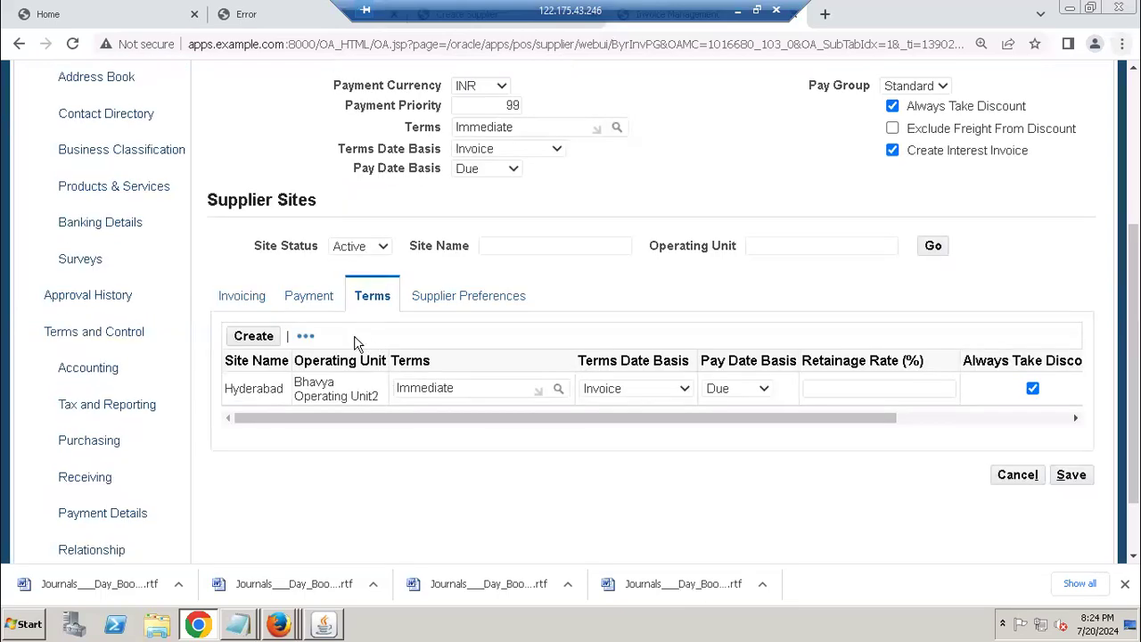
key(ctrl+plus)
scroll(289, 403, up, 4)
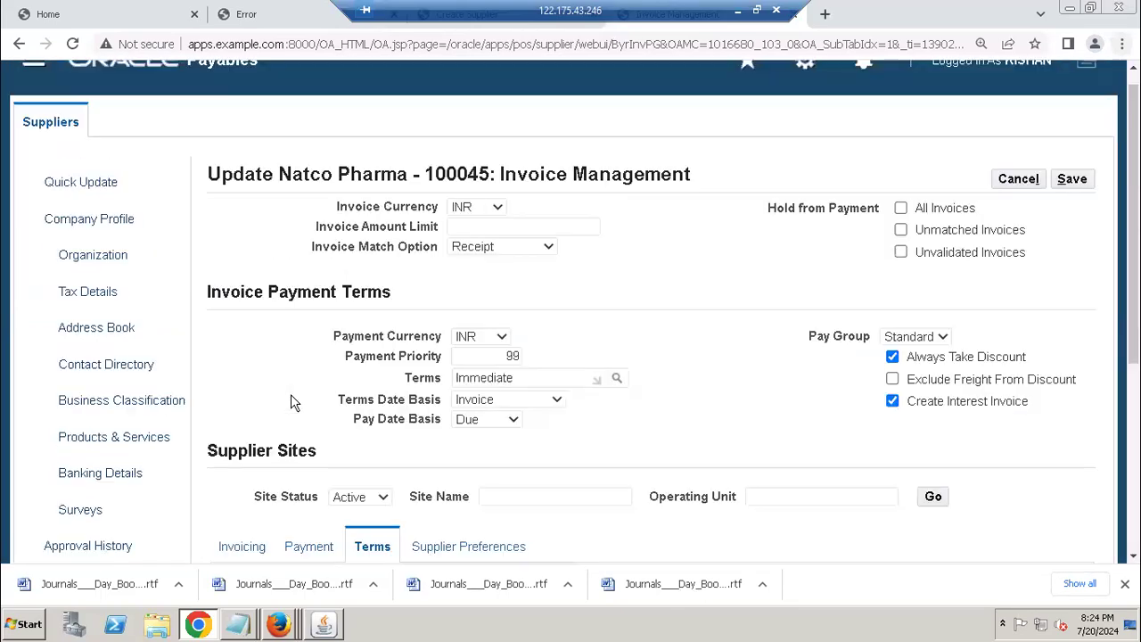
Examine the Hyderabad site's payment settings, including the bank charge deduction choices and the table's available columns.
click(309, 545)
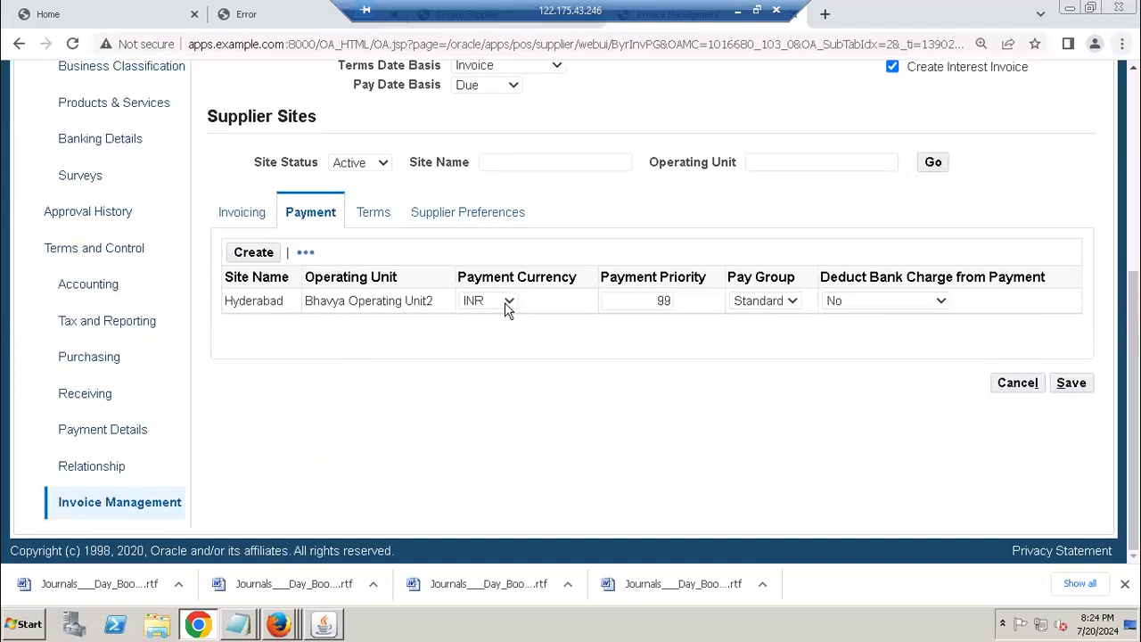
click(898, 303)
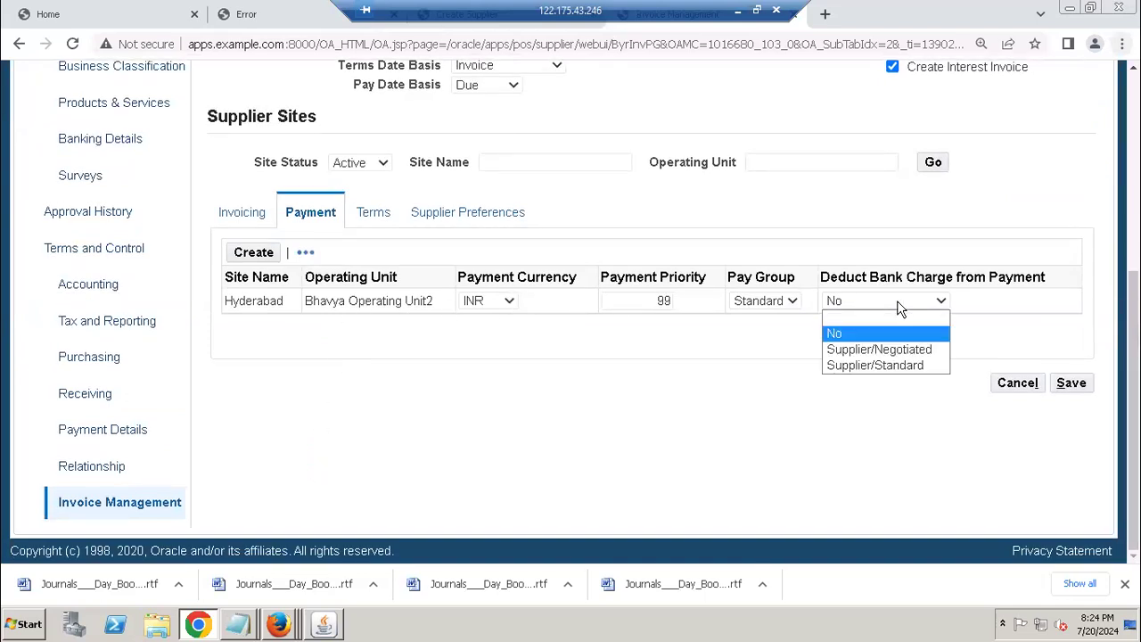
click(353, 303)
click(305, 252)
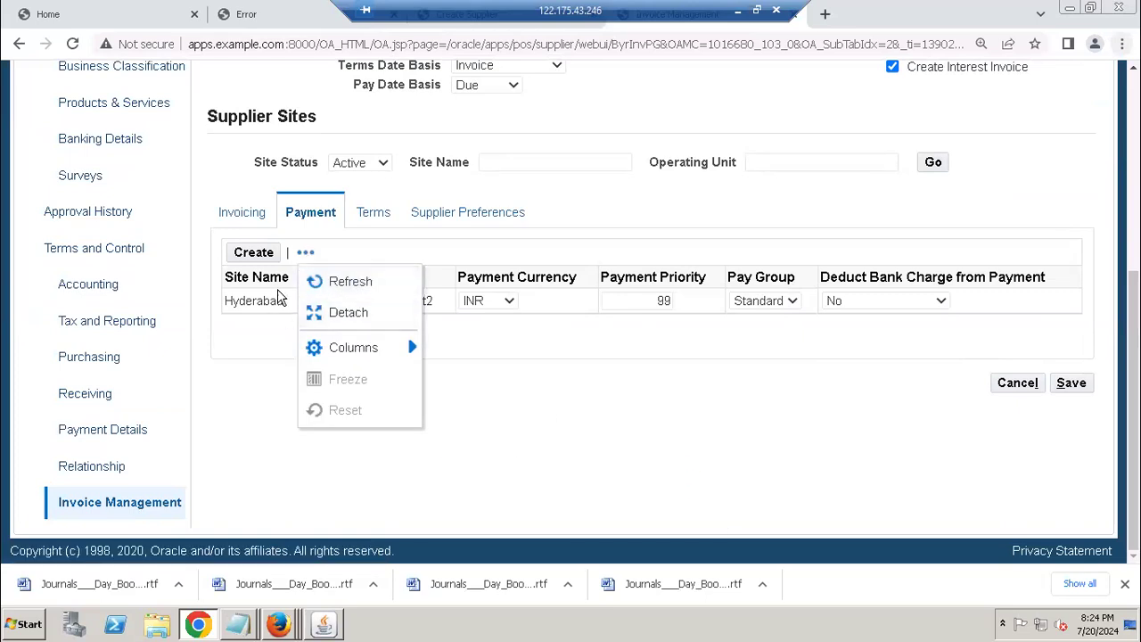
mouse_move(356, 347)
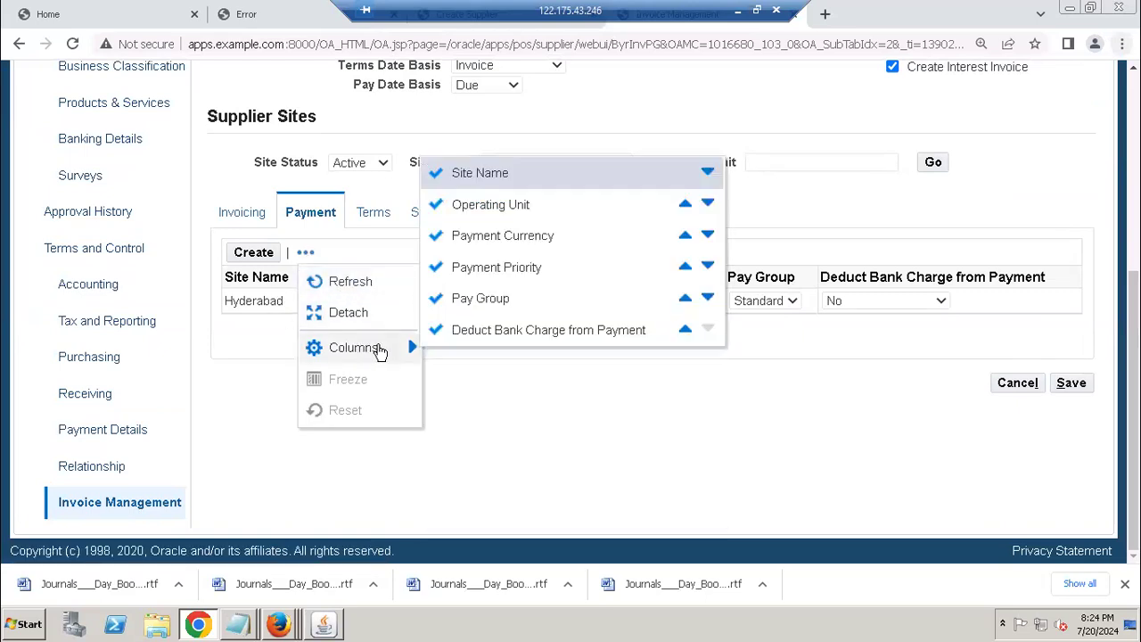
click(576, 365)
Start creating another supplier site, cancel it, and save the supplier's invoice management settings.
click(253, 252)
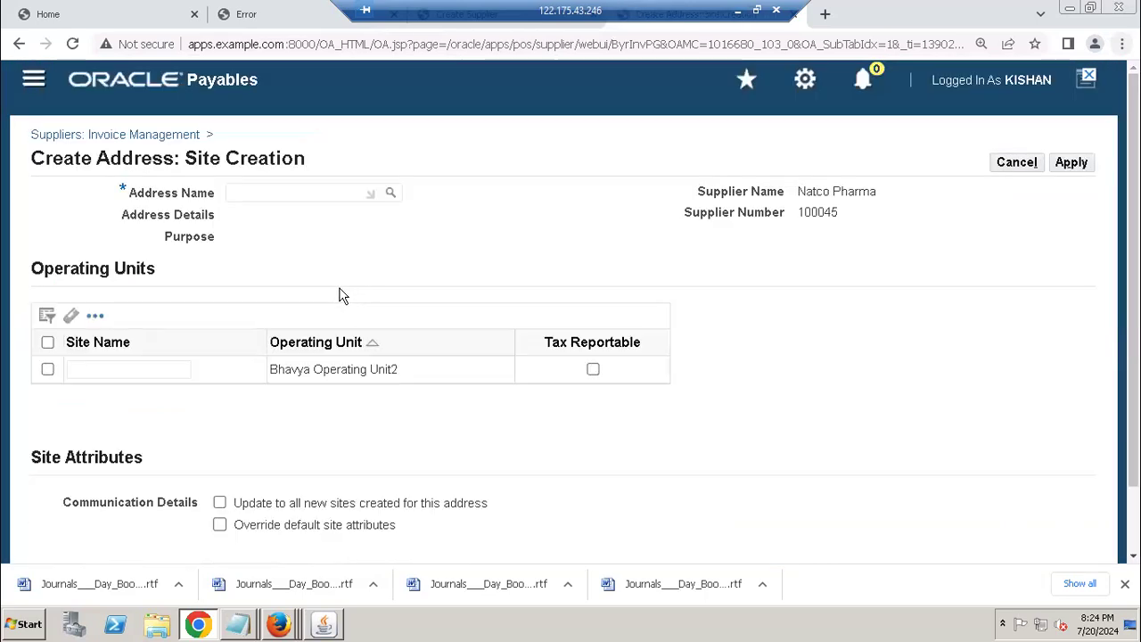
click(1014, 163)
click(1071, 200)
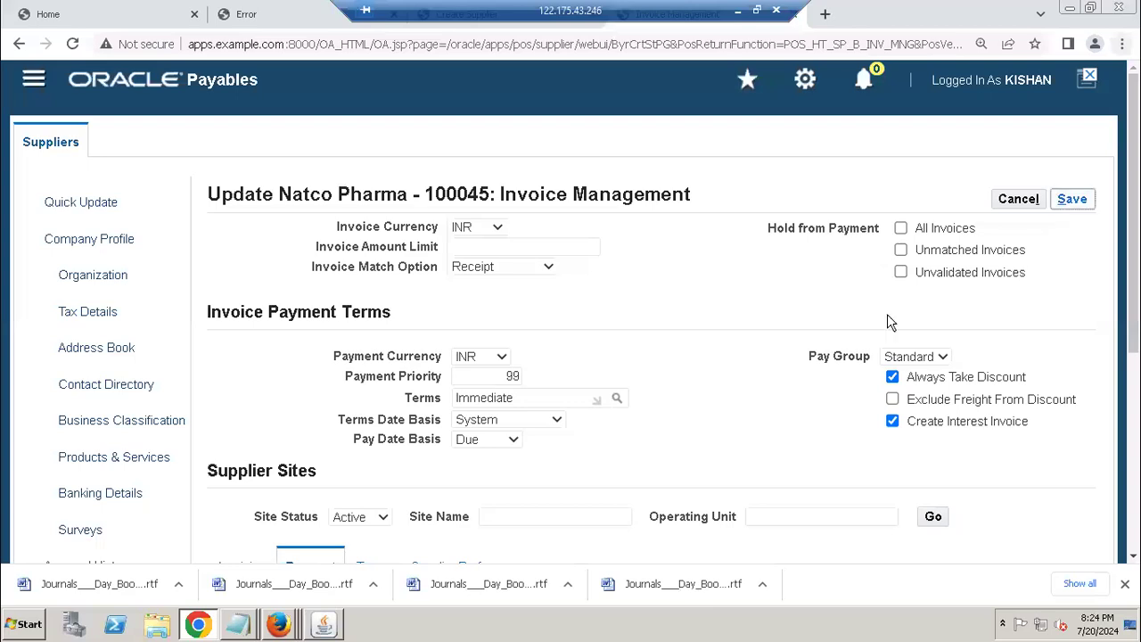
scroll(593, 395, down, 4)
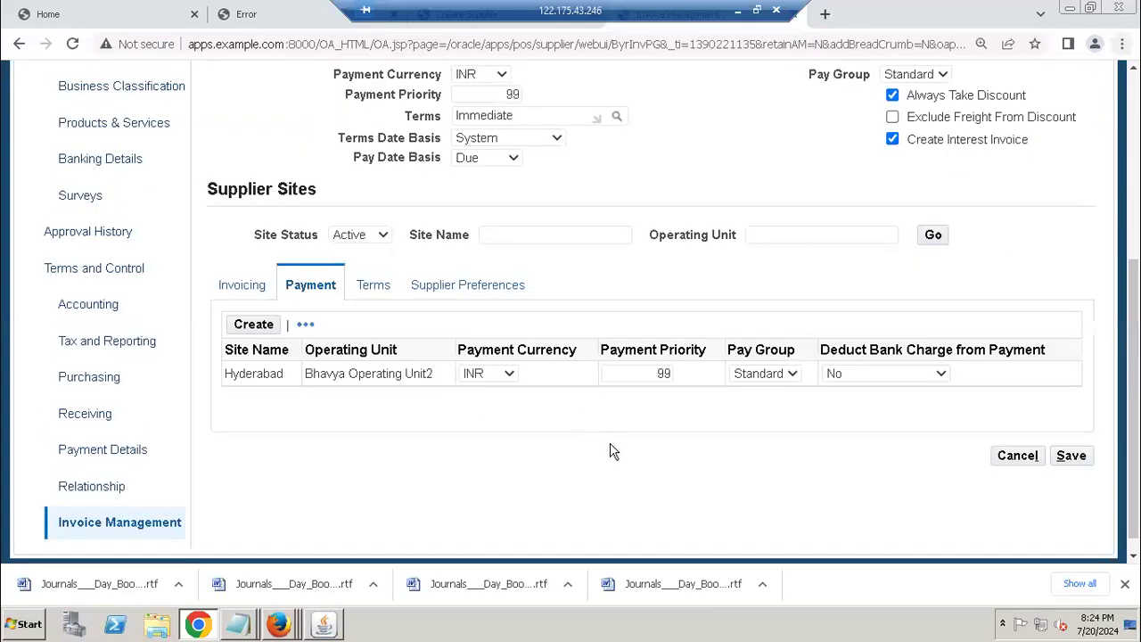
Make Check the default payment method in the supplier's payment details and save the change.
click(156, 462)
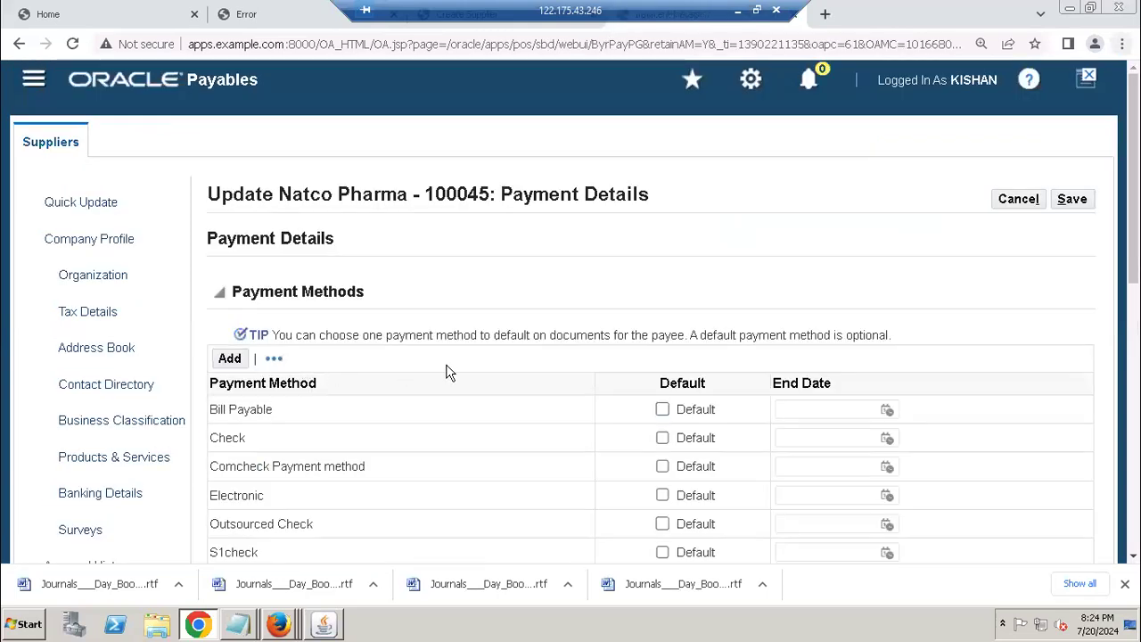
click(661, 438)
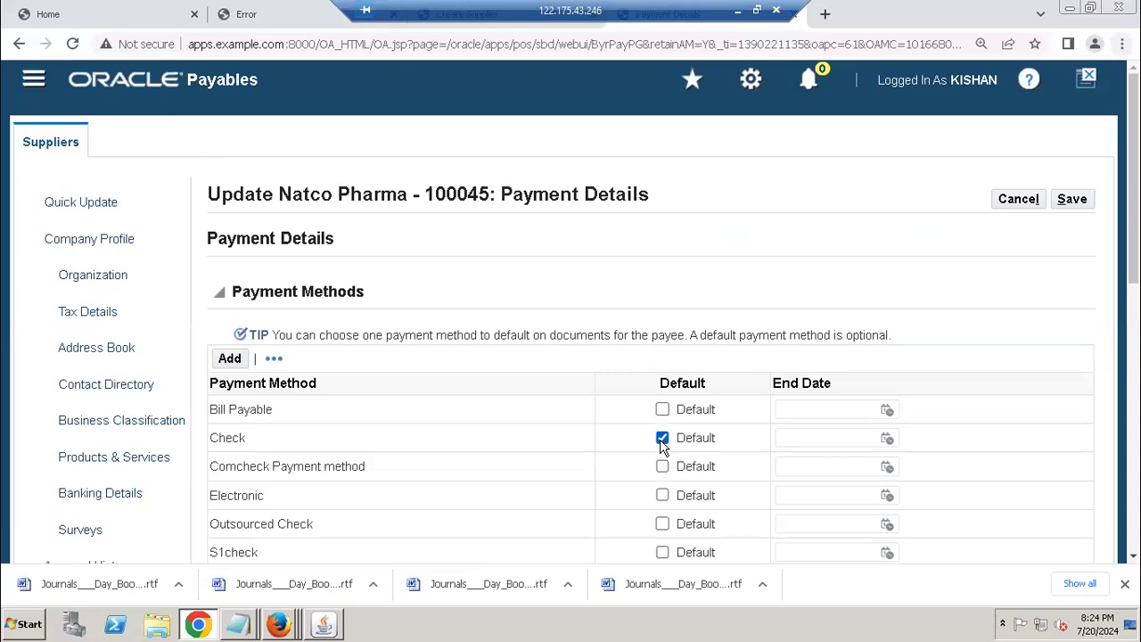
click(1073, 205)
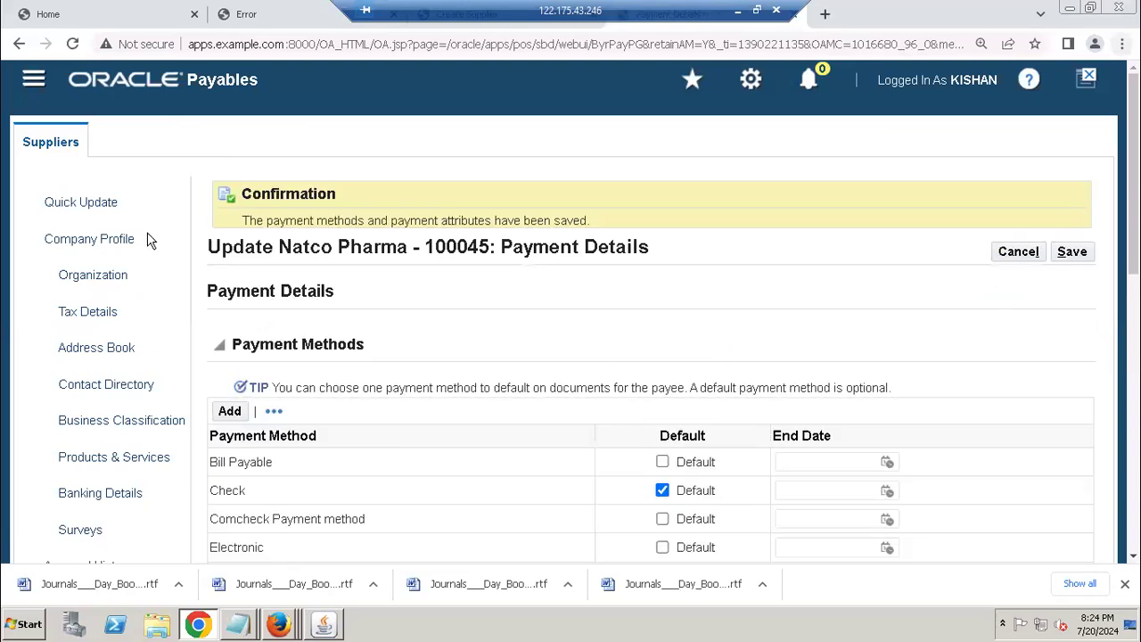
Review the supplier's quick update page and its income and transaction tax details, and return to the quick update page.
click(67, 207)
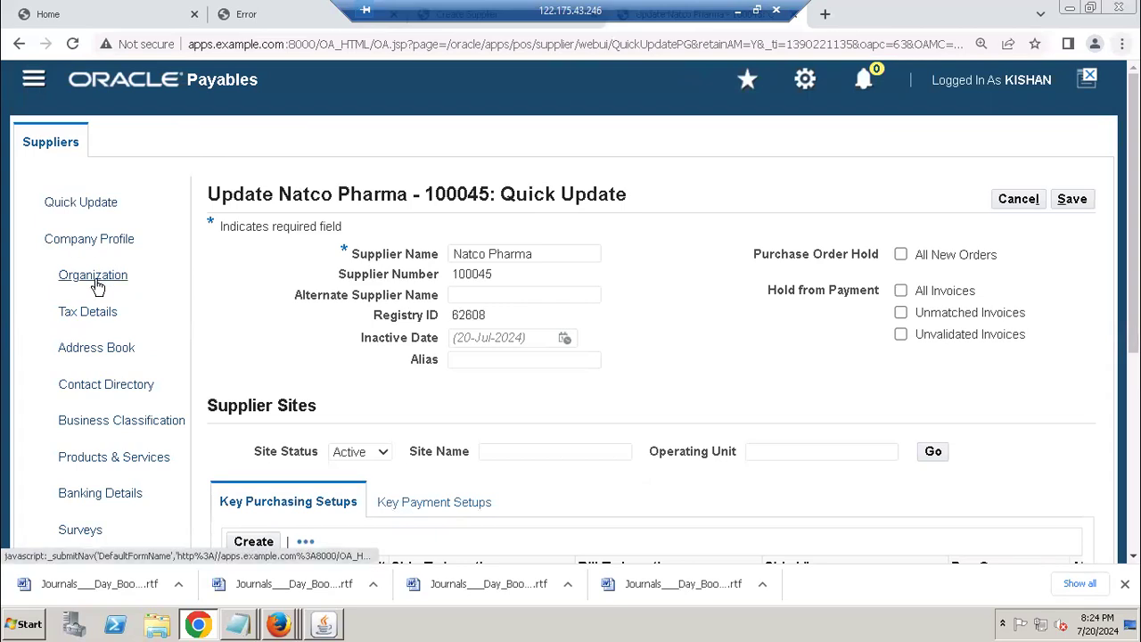
click(94, 314)
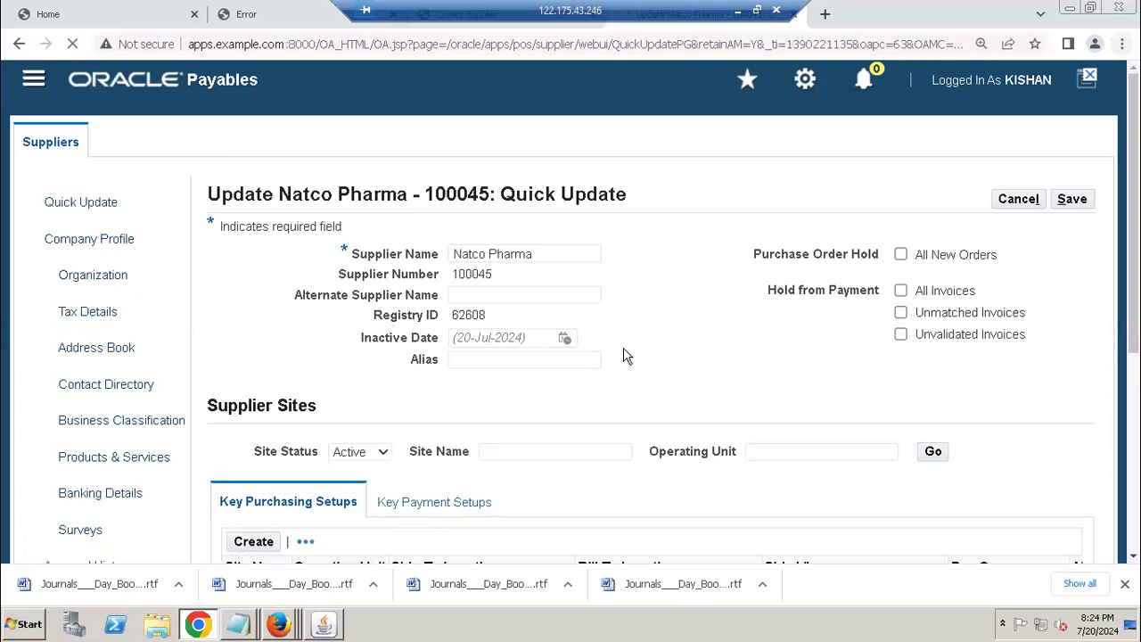
scroll(867, 373, down, 3)
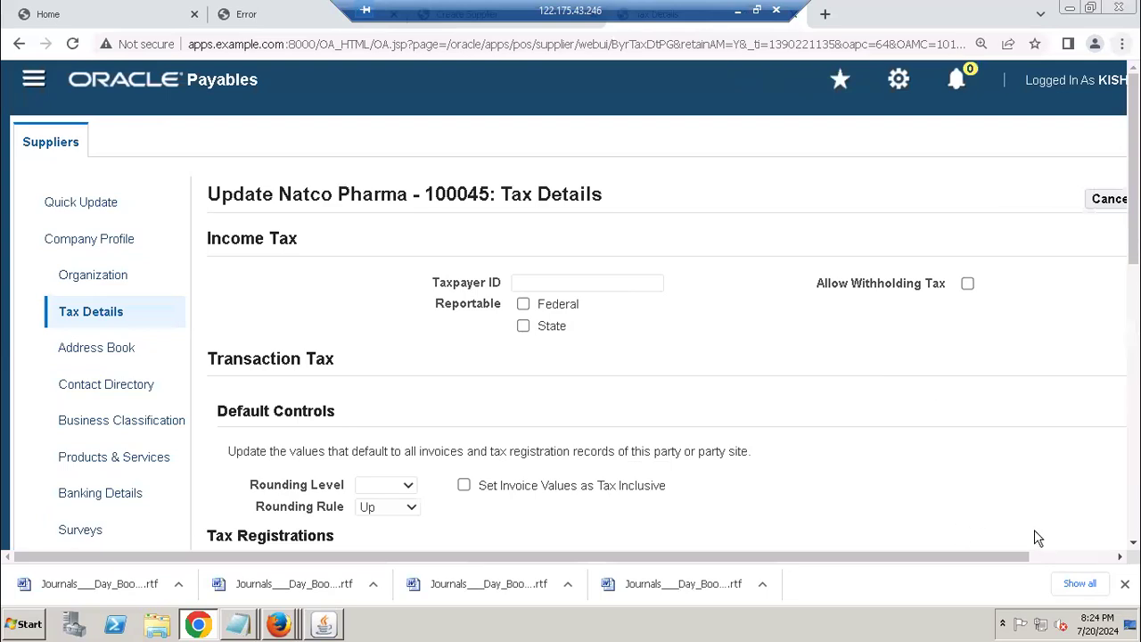
click(80, 204)
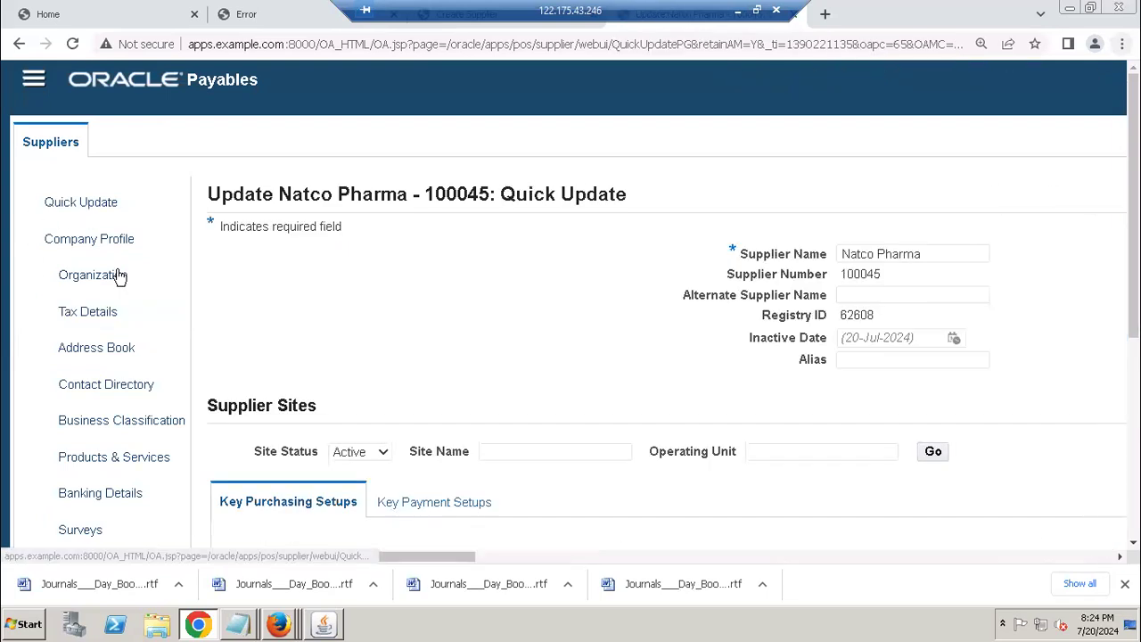